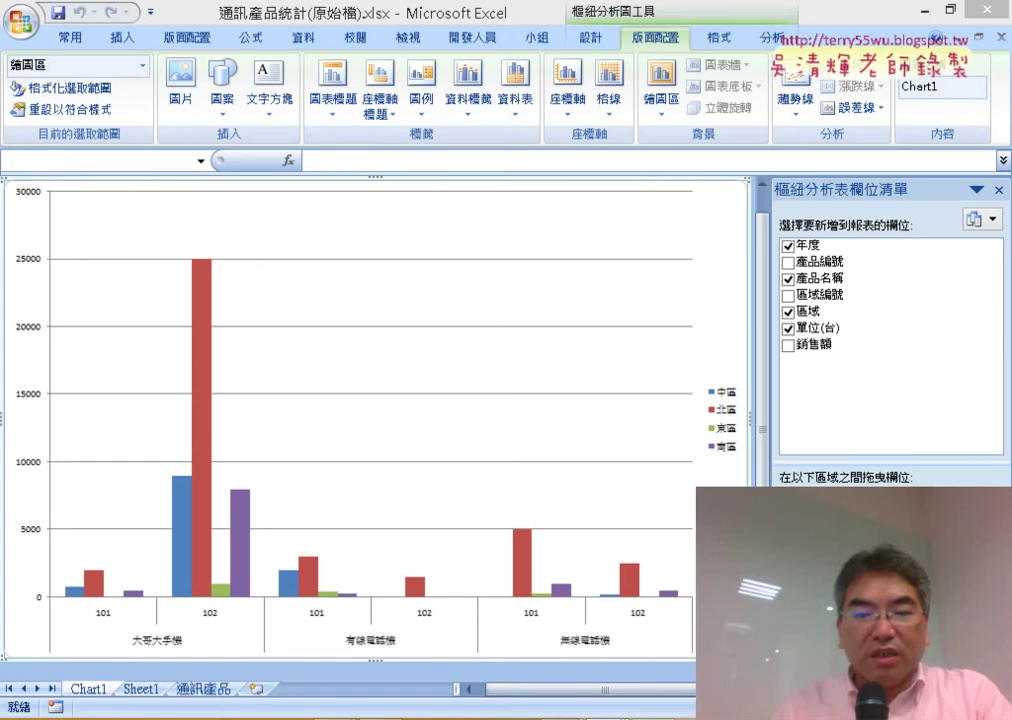
Review the lecture slide's steps for moving the chart and adding a centred title.
{"action": "mouse_move", "coordinate": [560, 715]}
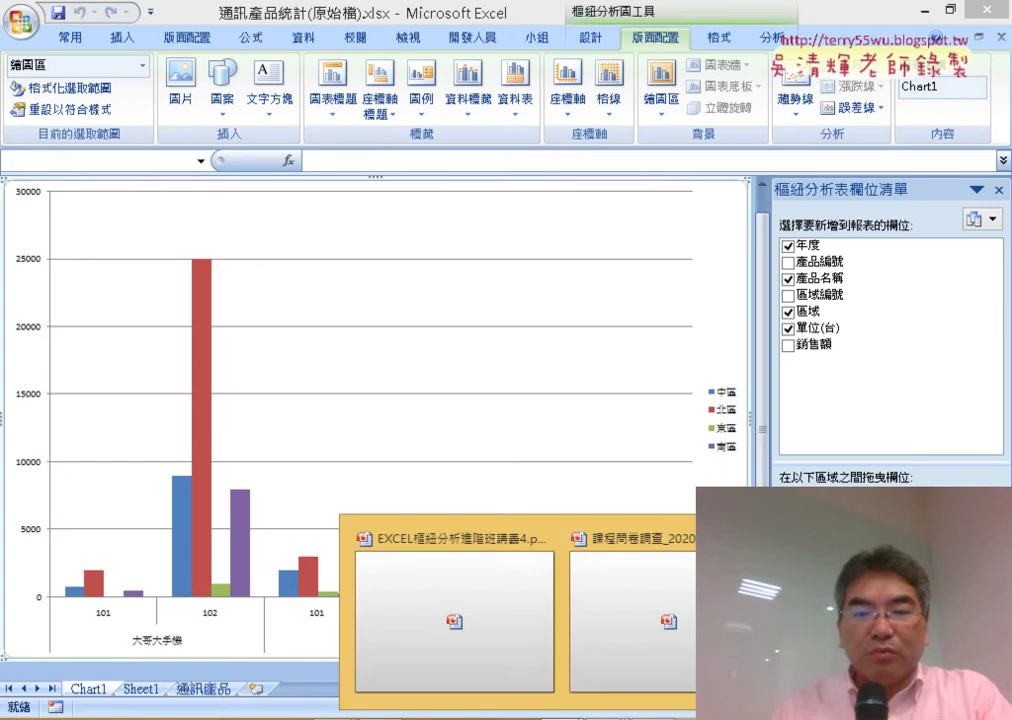
{"action": "left_click", "coordinate": [452, 628]}
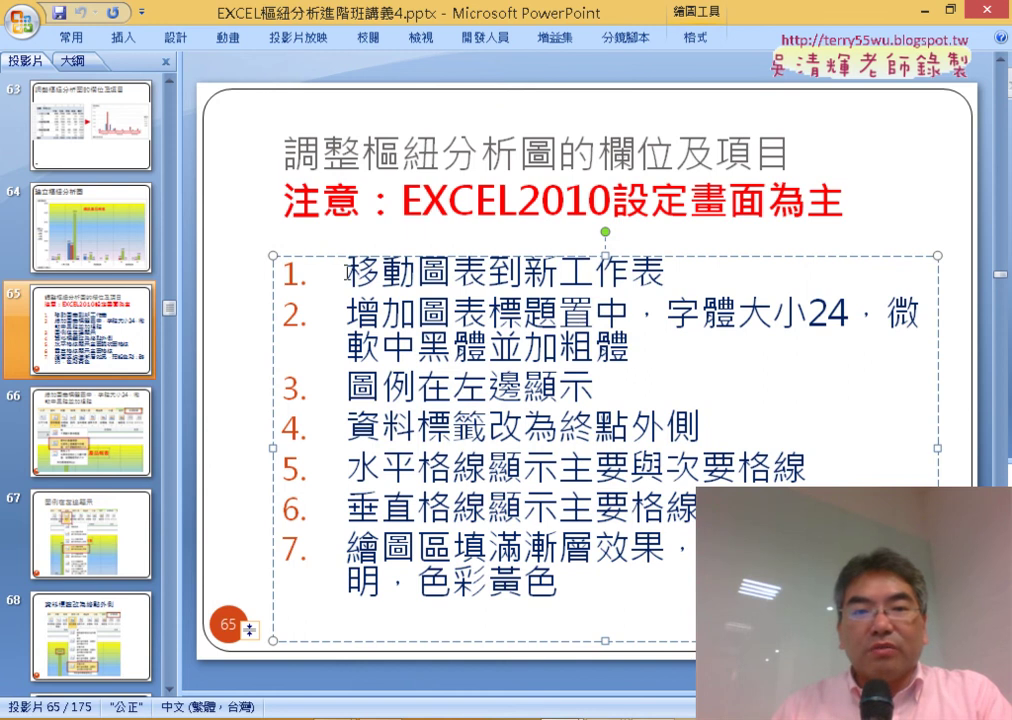
{"action": "left_click_drag", "start_coordinate": [345, 266], "coordinate": [670, 287]}
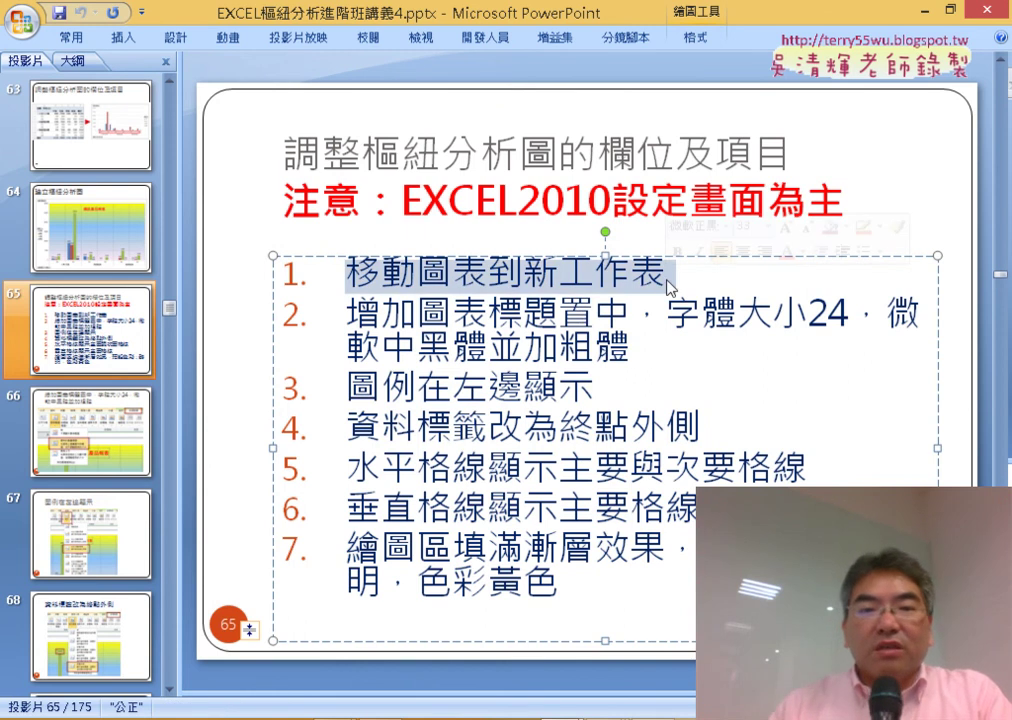
{"action": "left_click_drag", "start_coordinate": [347, 310], "coordinate": [641, 320]}
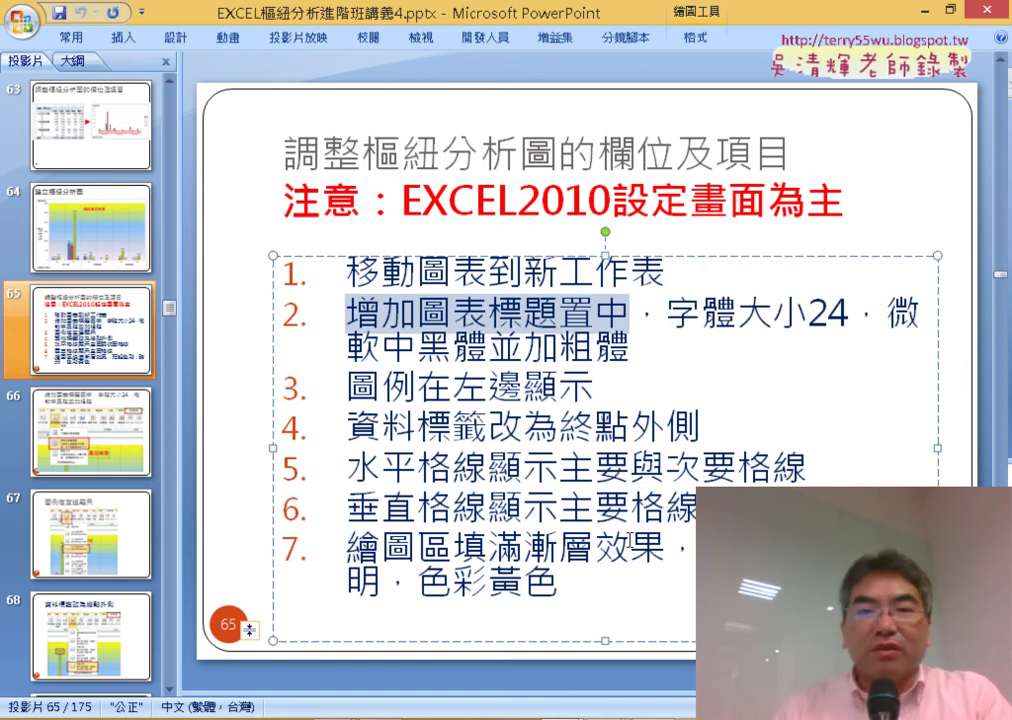
{"action": "left_click", "coordinate": [922, 8]}
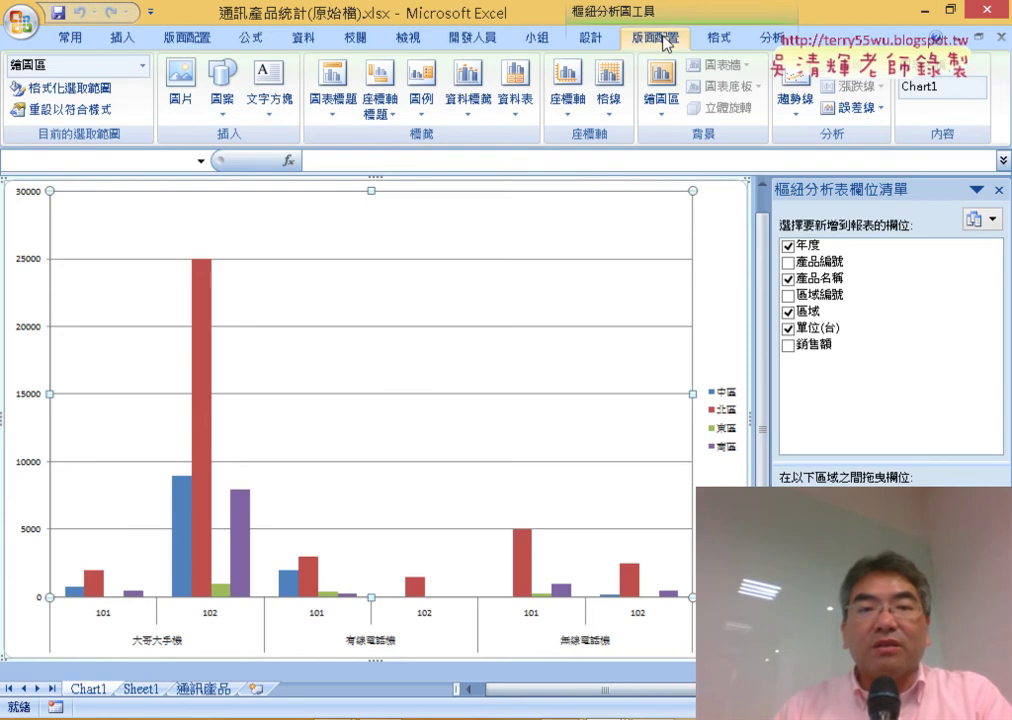
Add a centred overlay title to the pivot chart, after trying and undoing other placements.
{"action": "left_click", "coordinate": [341, 115]}
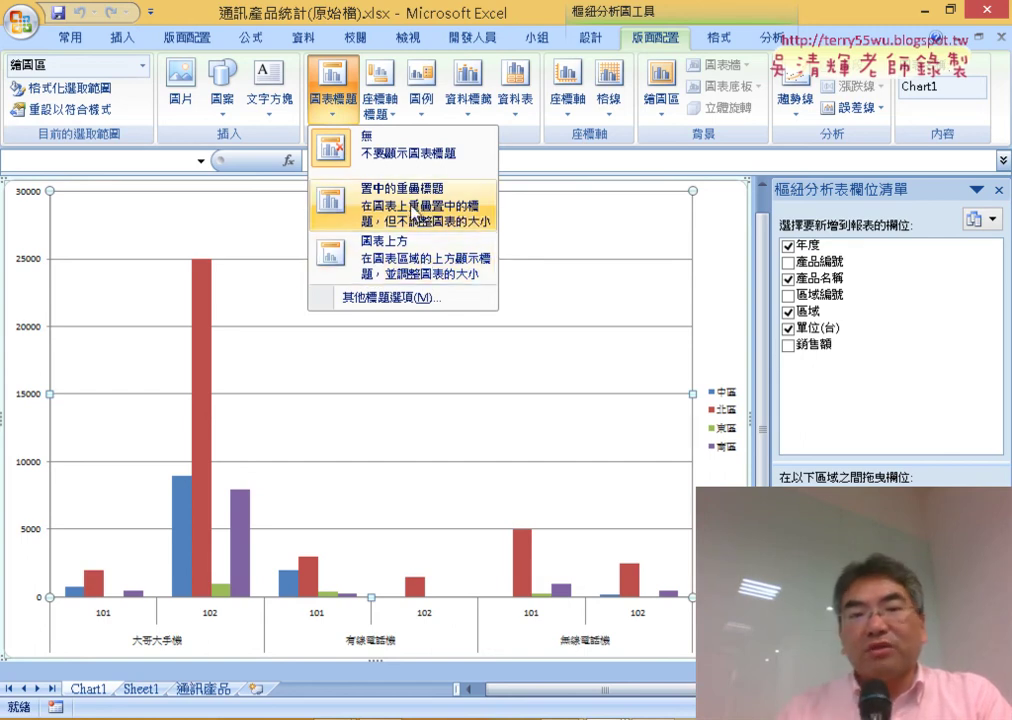
{"action": "left_click", "coordinate": [412, 207]}
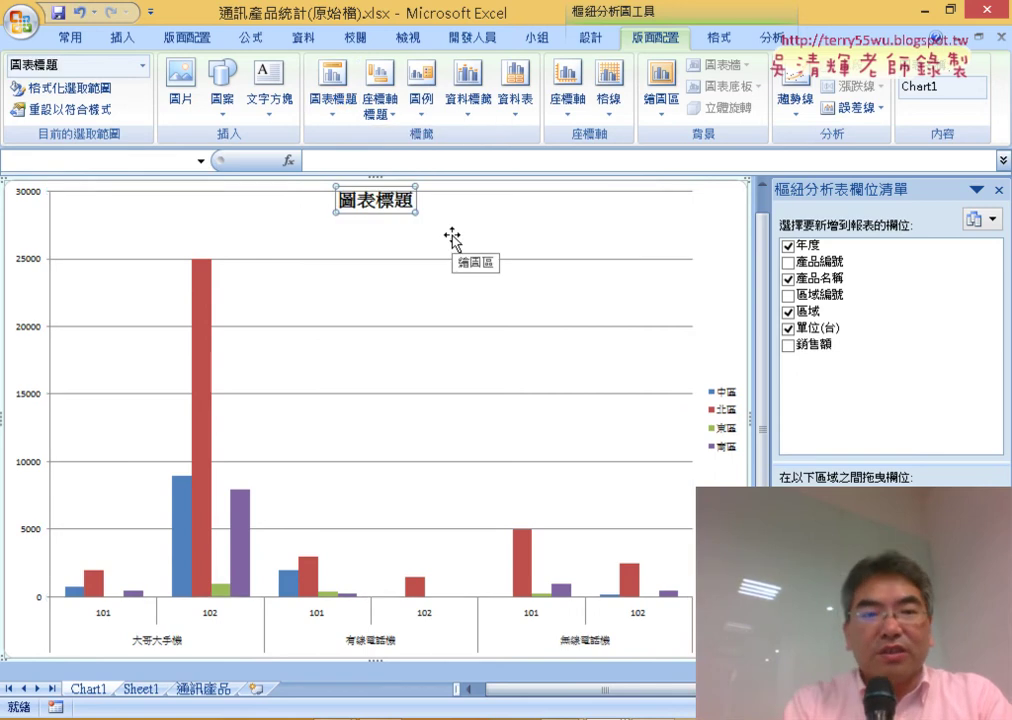
{"action": "key", "text": "ctrl+z"}
{"action": "left_click", "coordinate": [332, 105]}
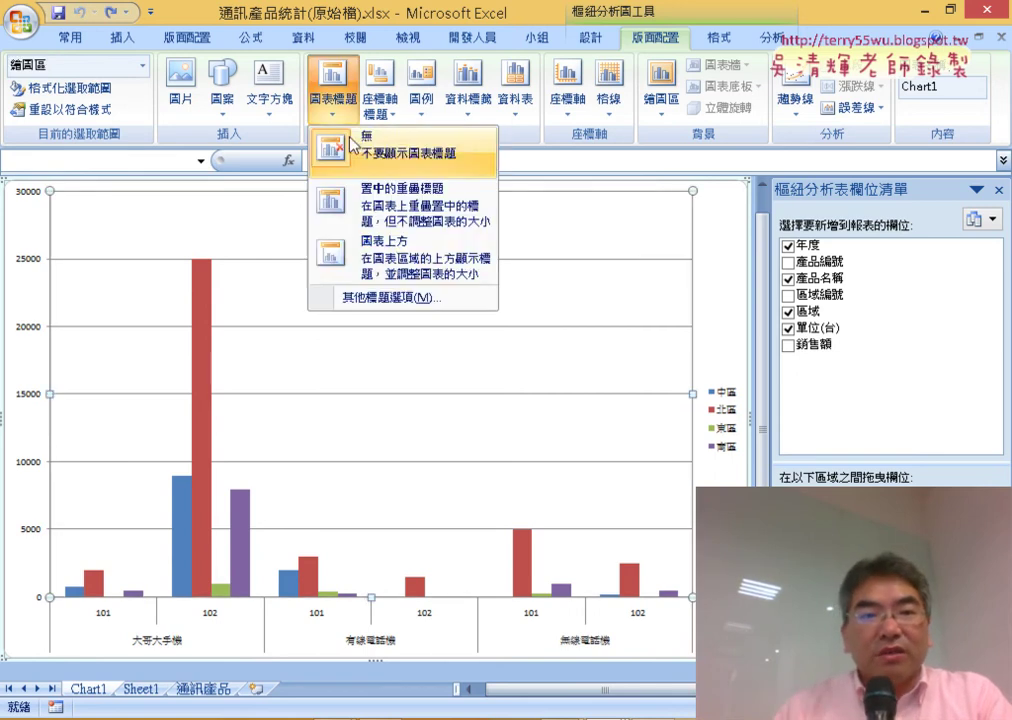
{"action": "left_click", "coordinate": [393, 254]}
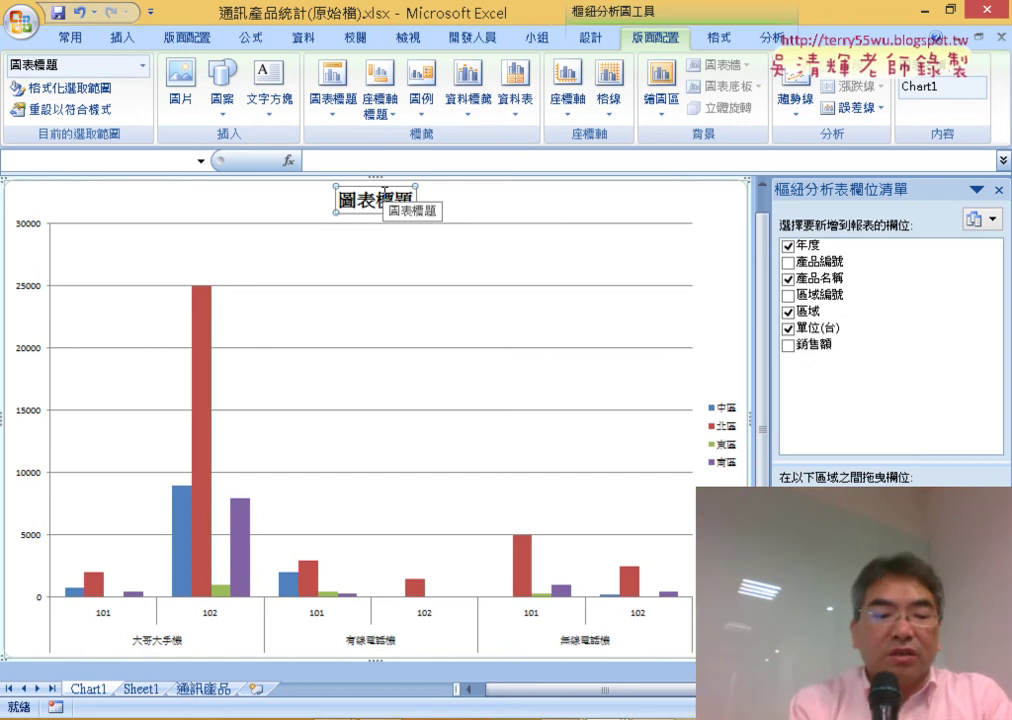
{"action": "key", "text": "Delete"}
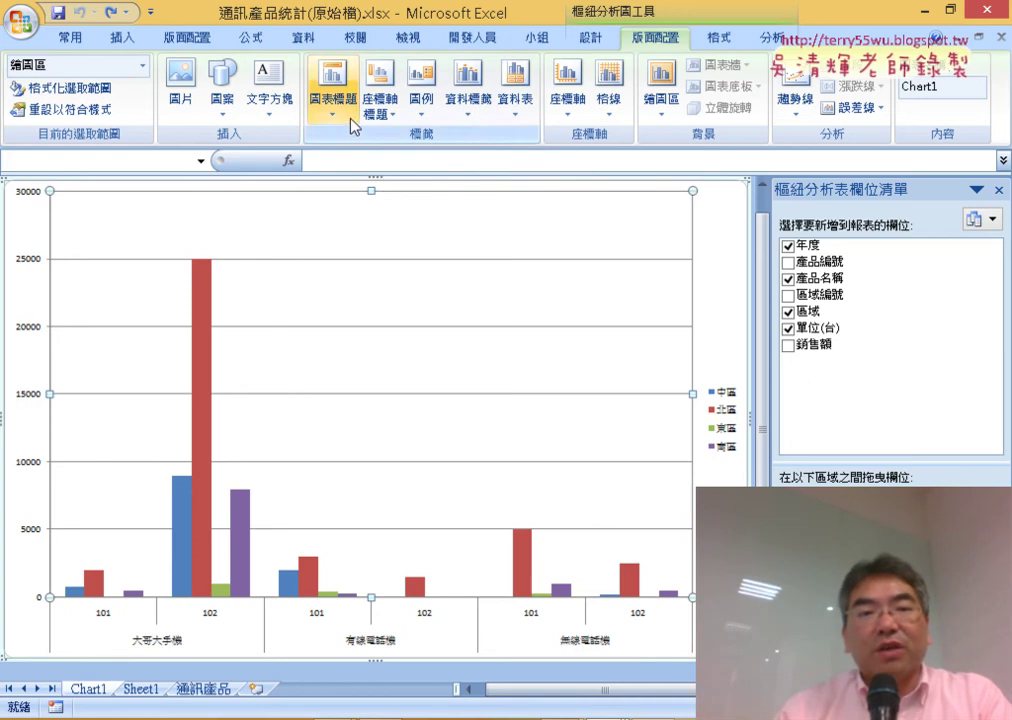
{"action": "left_click", "coordinate": [332, 104]}
{"action": "left_click", "coordinate": [375, 207]}
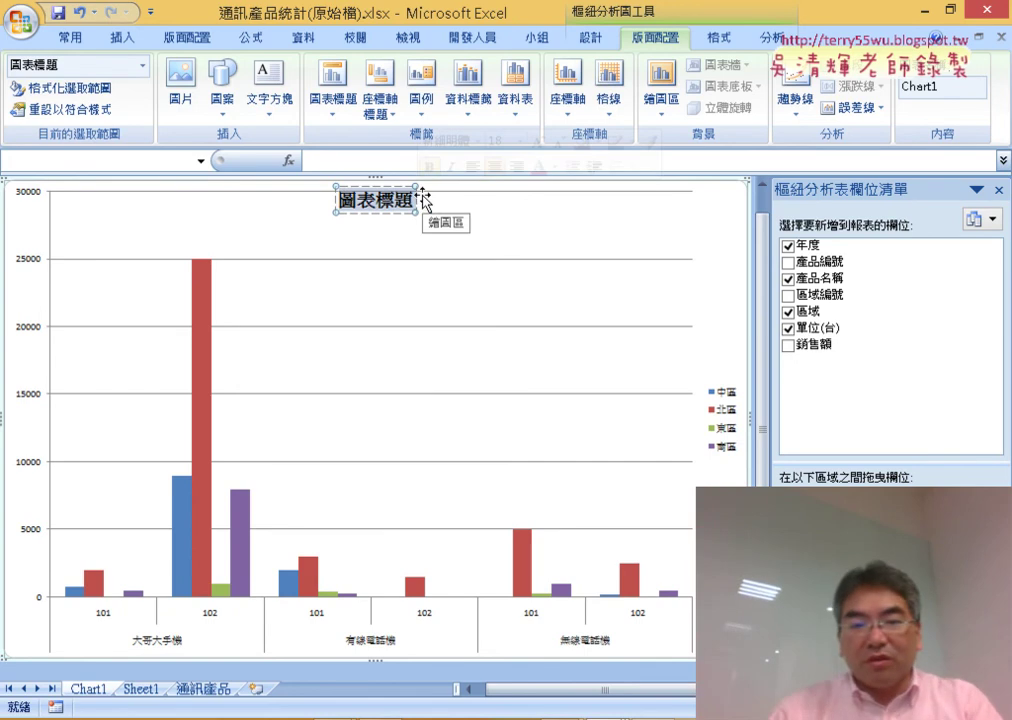
Enter 通訊產品報表 as the chart title text and select the title box.
{"action": "type", "text": "通ㄒ"}
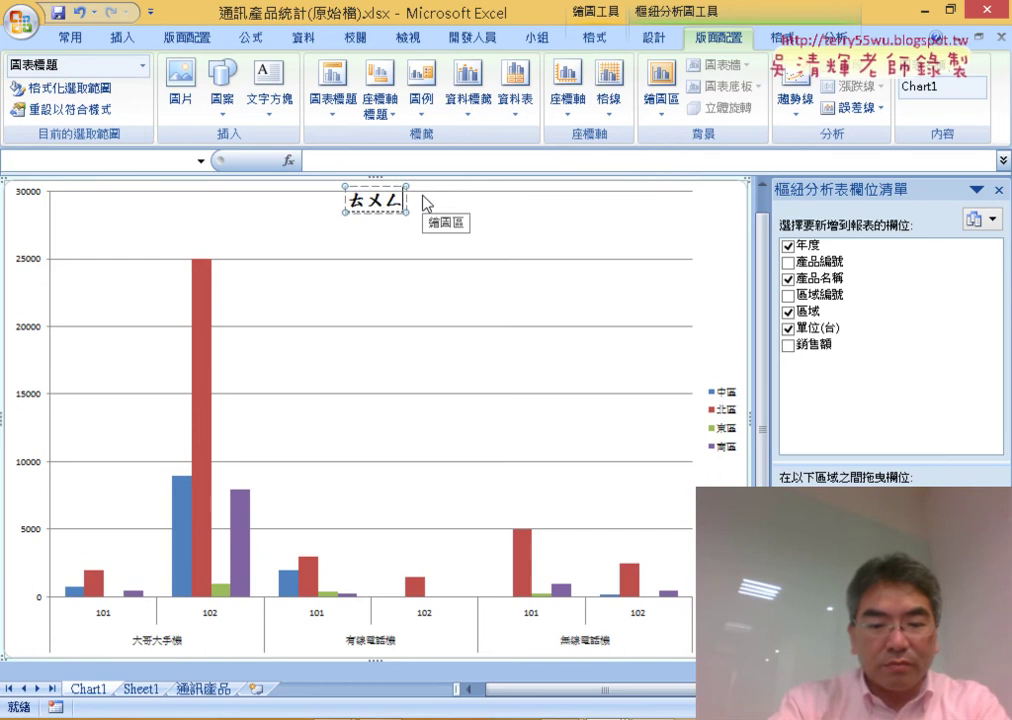
{"action": "type", "text": "訊"}
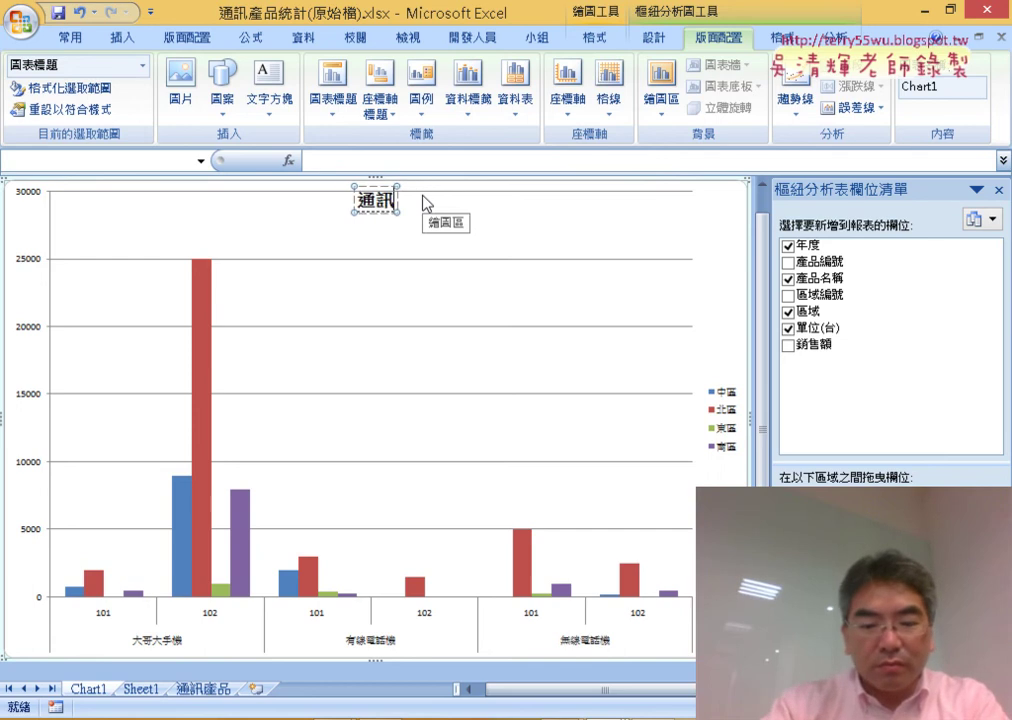
{"action": "type", "text": "ㄔㄢ"}
{"action": "type", "text": "產品"}
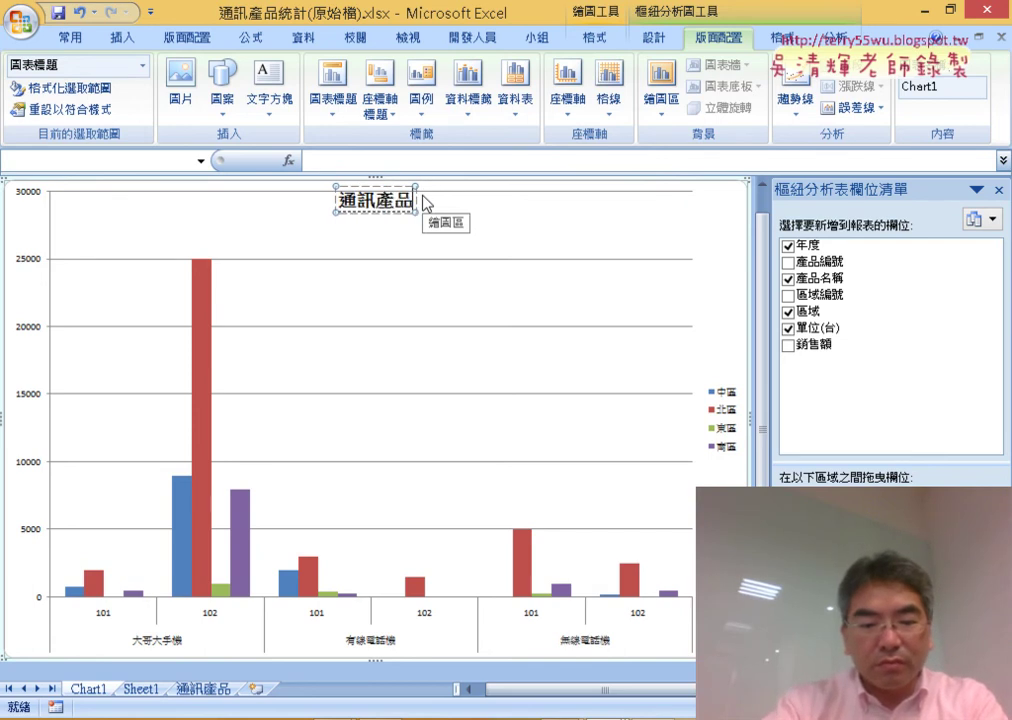
{"action": "type", "text": "ㄅㄨ報表"}
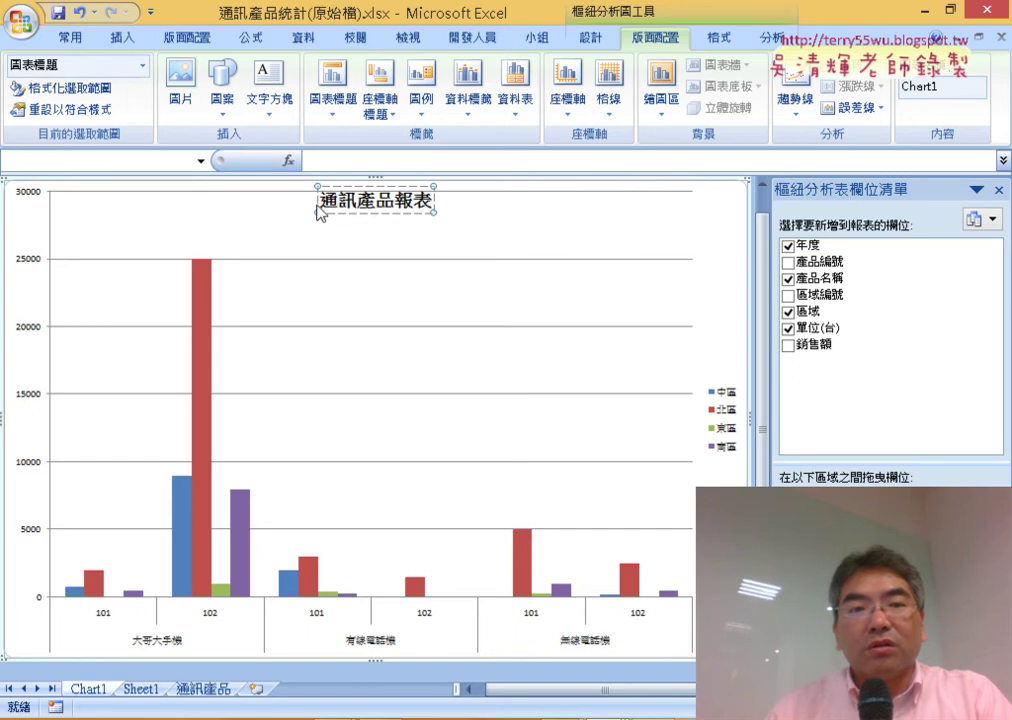
{"action": "left_click_drag", "start_coordinate": [325, 200], "coordinate": [465, 203]}
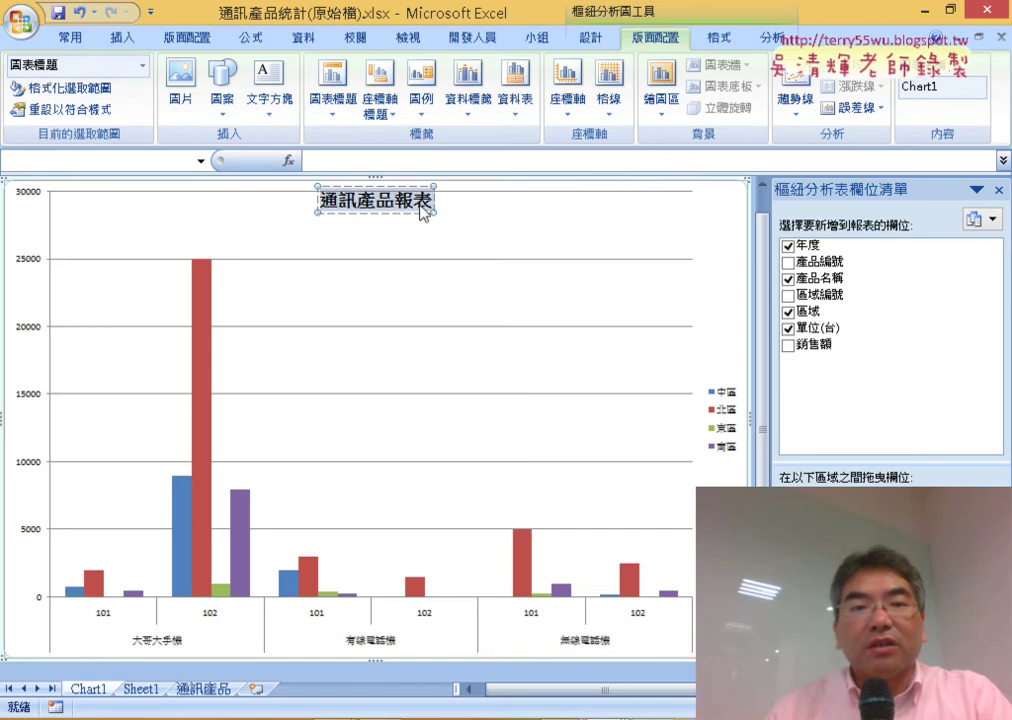
{"action": "left_click", "coordinate": [389, 239]}
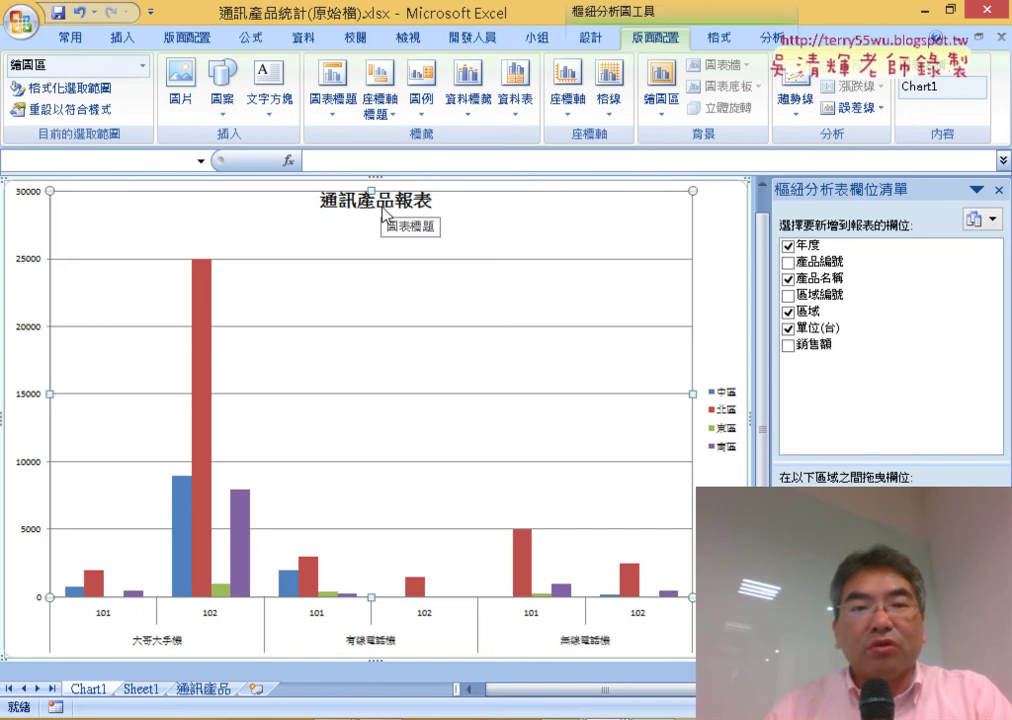
{"action": "left_click", "coordinate": [384, 208]}
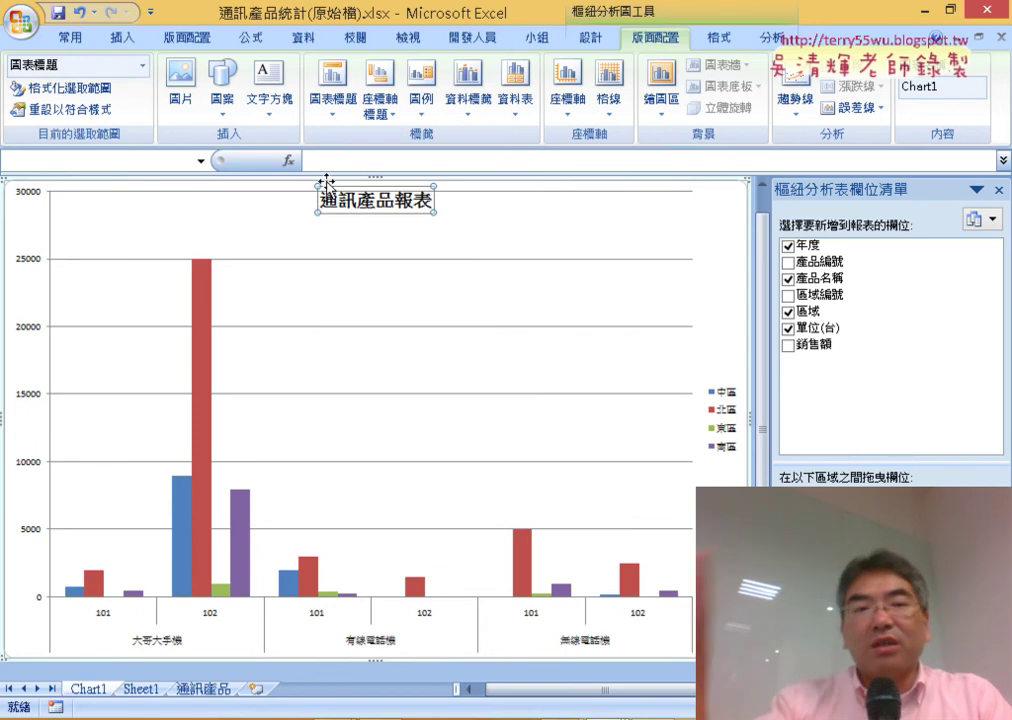
Set the 通訊產品報表 title to font size 24 and the 微軟正黑體 font.
{"action": "left_click", "coordinate": [70, 38]}
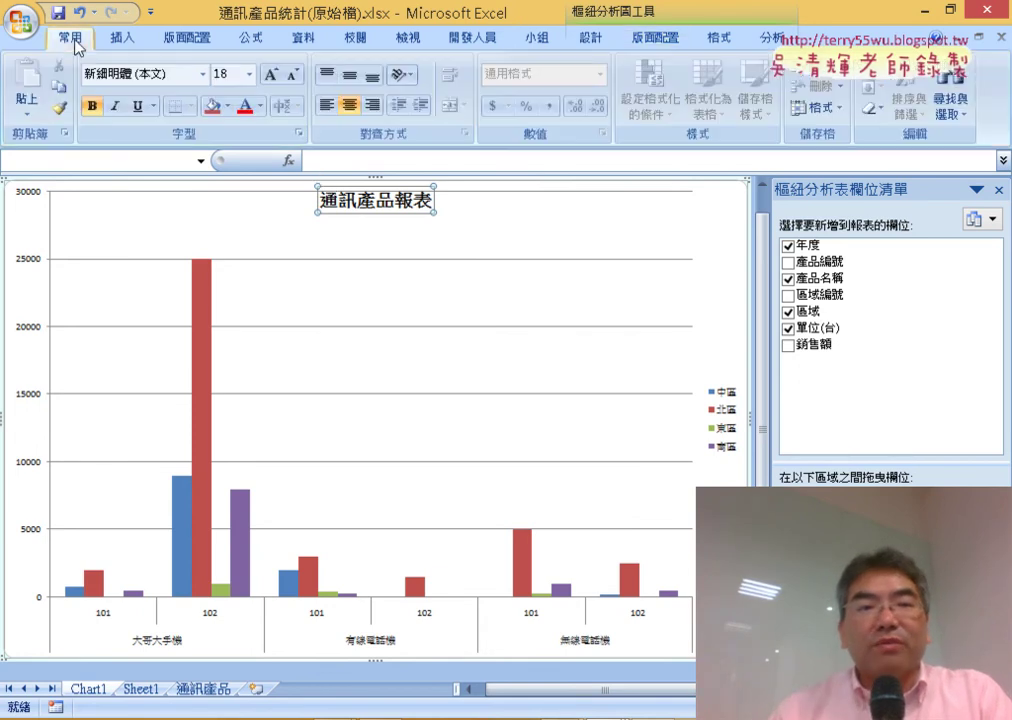
{"action": "left_click", "coordinate": [249, 74]}
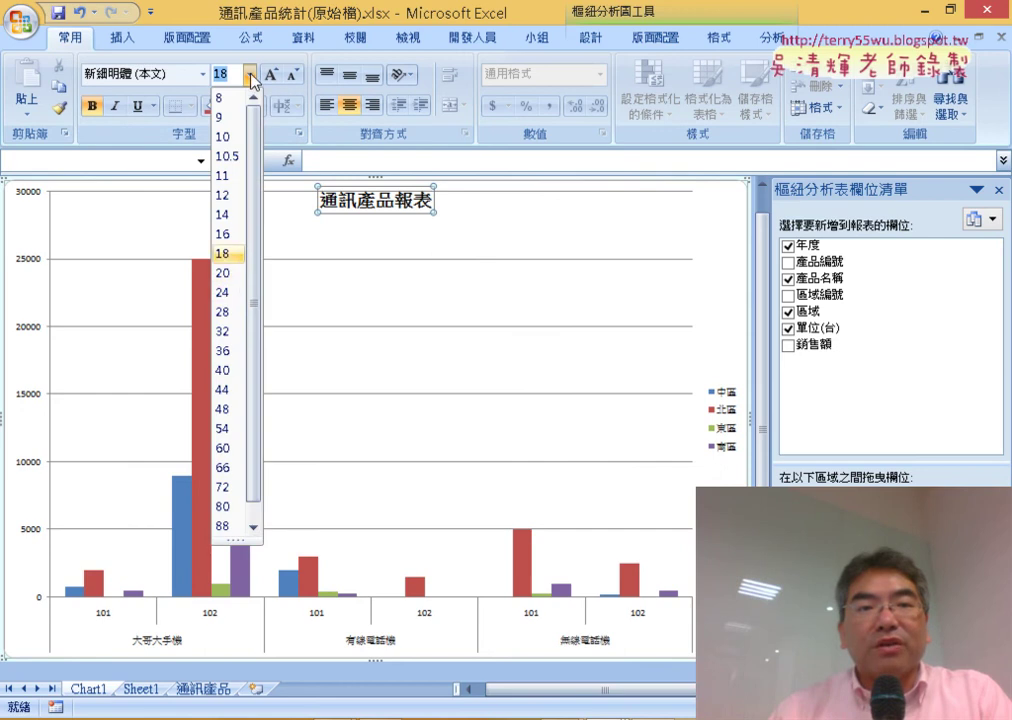
{"action": "left_click", "coordinate": [228, 291]}
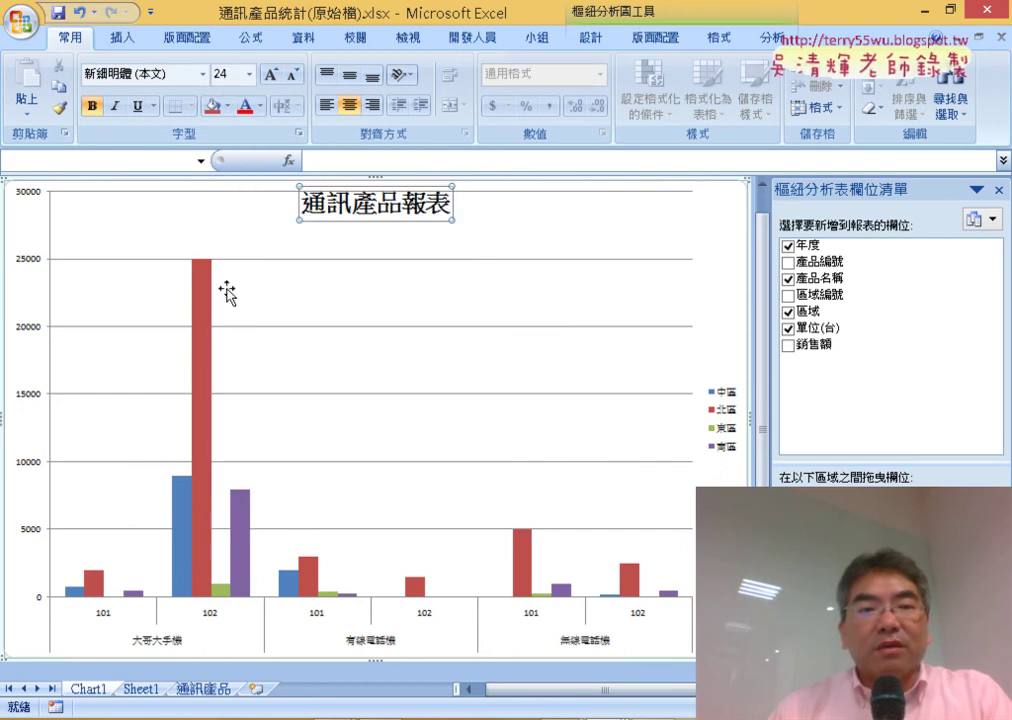
{"action": "left_click", "coordinate": [203, 75]}
{"action": "scroll", "coordinate": [219, 264], "scroll_direction": "down", "scroll_amount": 2}
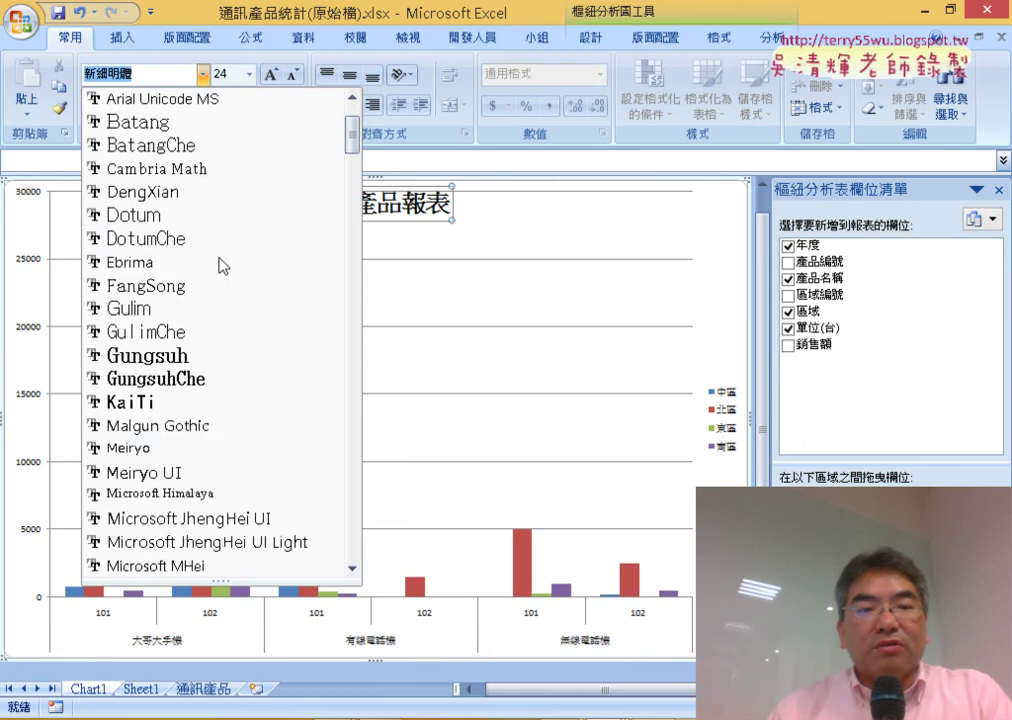
{"action": "scroll", "coordinate": [222, 250], "scroll_direction": "down", "scroll_amount": 3}
{"action": "scroll", "coordinate": [226, 240], "scroll_direction": "down", "scroll_amount": 9}
{"action": "scroll", "coordinate": [227, 230], "scroll_direction": "down", "scroll_amount": 4}
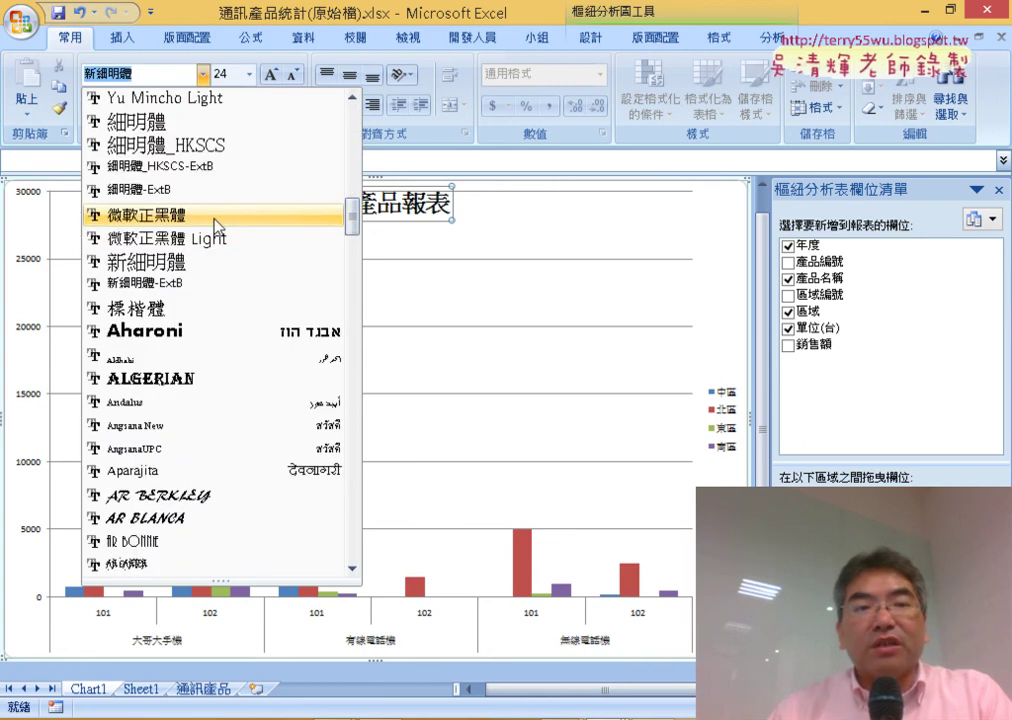
{"action": "left_click", "coordinate": [217, 227]}
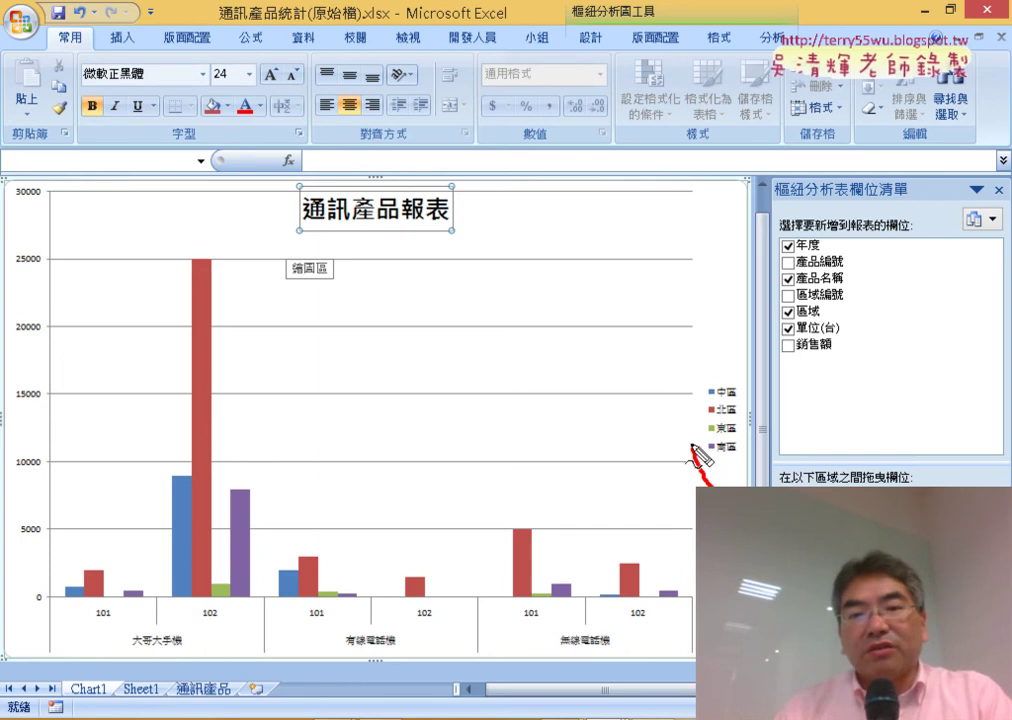
Circle the legend and sketch its move to the chart's left side.
{"action": "left_click_drag", "start_coordinate": [693, 453], "coordinate": [705, 478]}
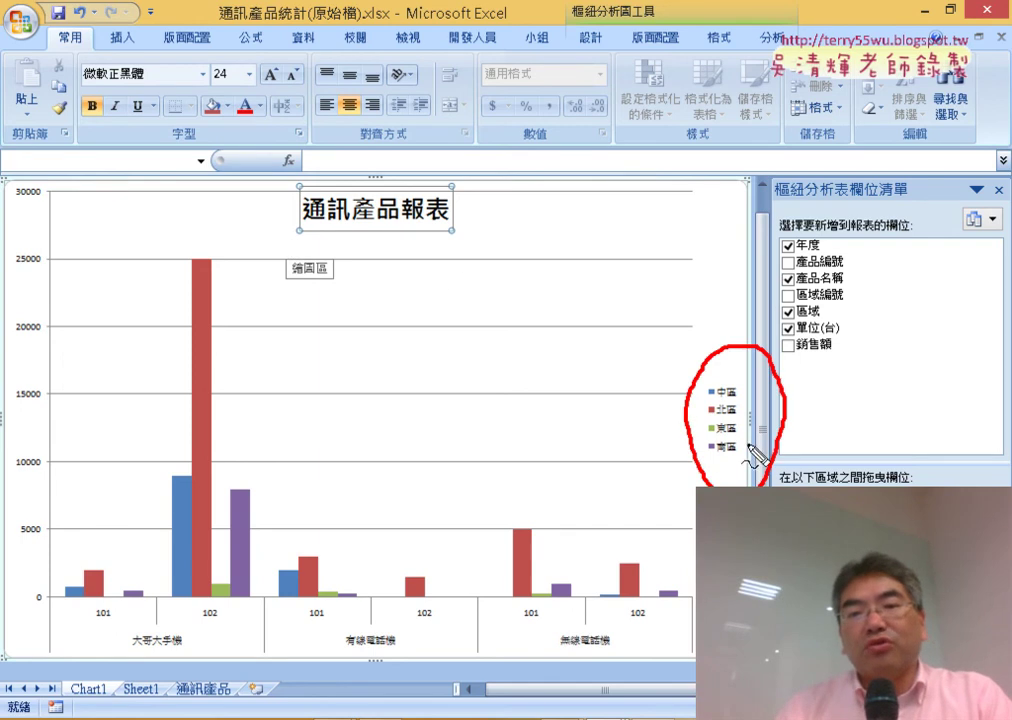
{"action": "mouse_move", "coordinate": [683, 392]}
{"action": "left_mouse_down"}
{"action": "mouse_move", "coordinate": [45, 378]}
{"action": "mouse_move", "coordinate": [55, 398]}
{"action": "left_mouse_up"}
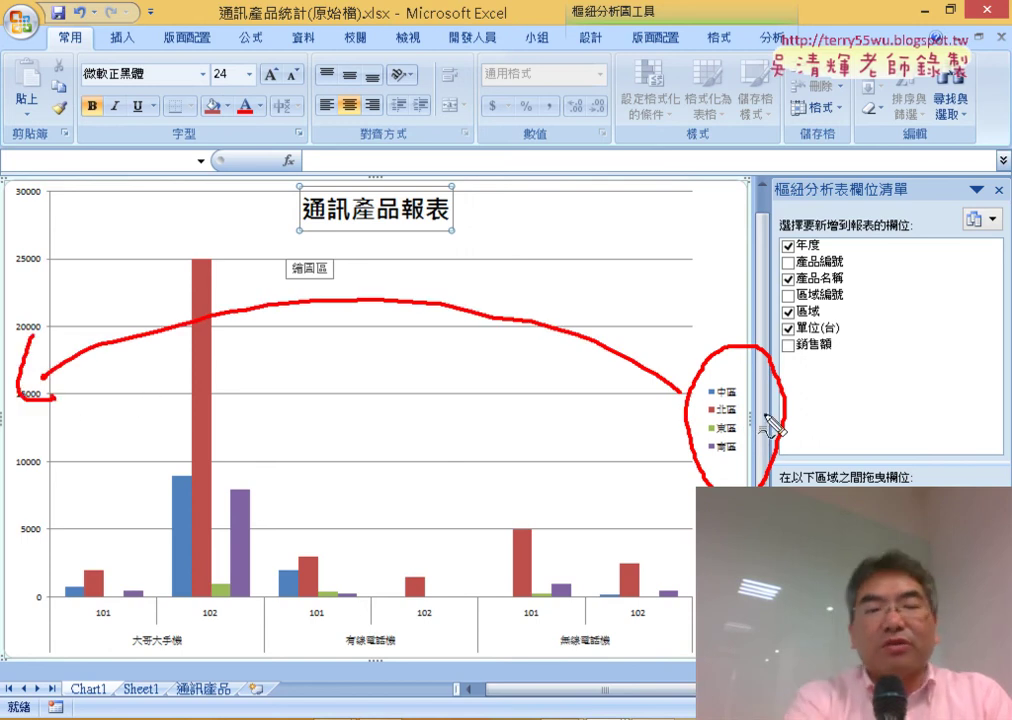
{"action": "key", "text": "Escape"}
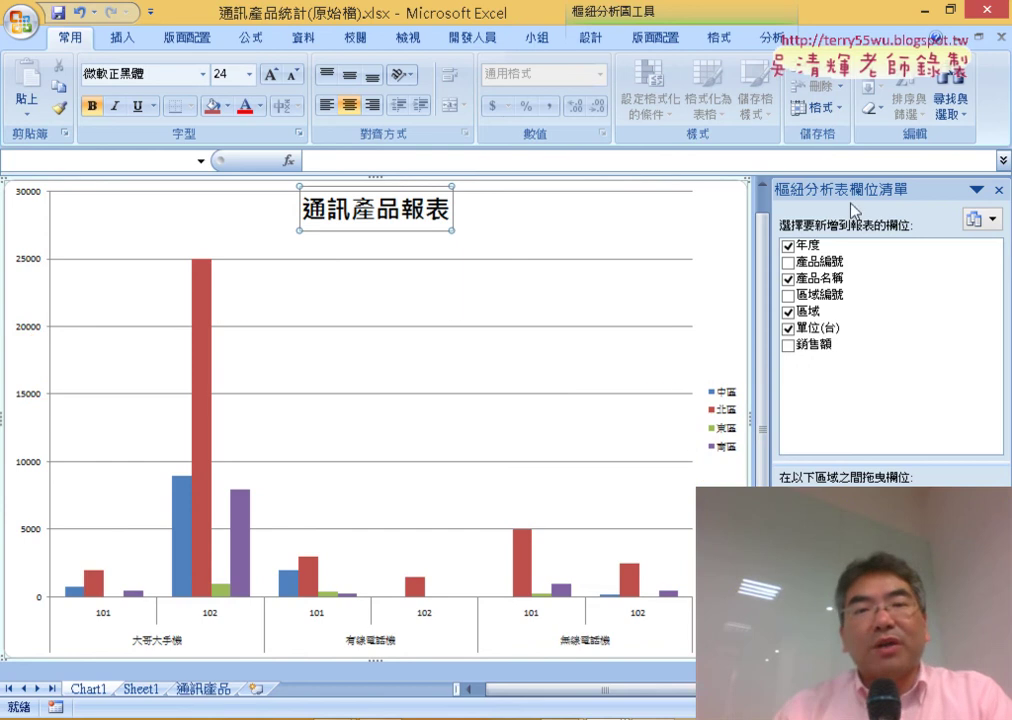
Show the legend at the left of the chart, after briefly removing it.
{"action": "left_click", "coordinate": [668, 40]}
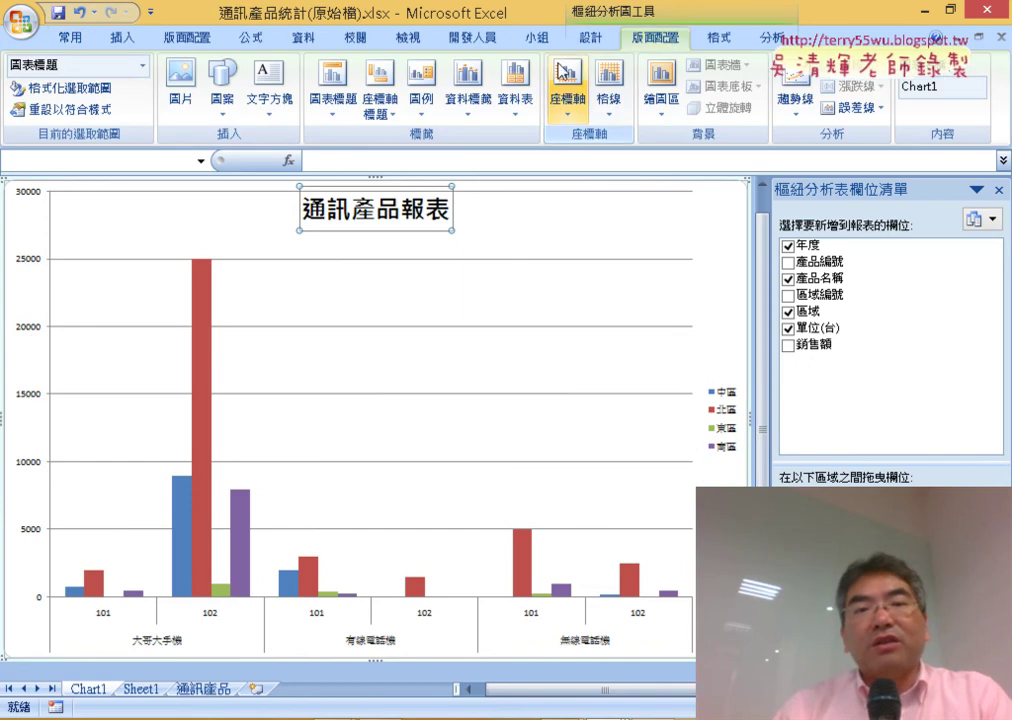
{"action": "left_click", "coordinate": [427, 115]}
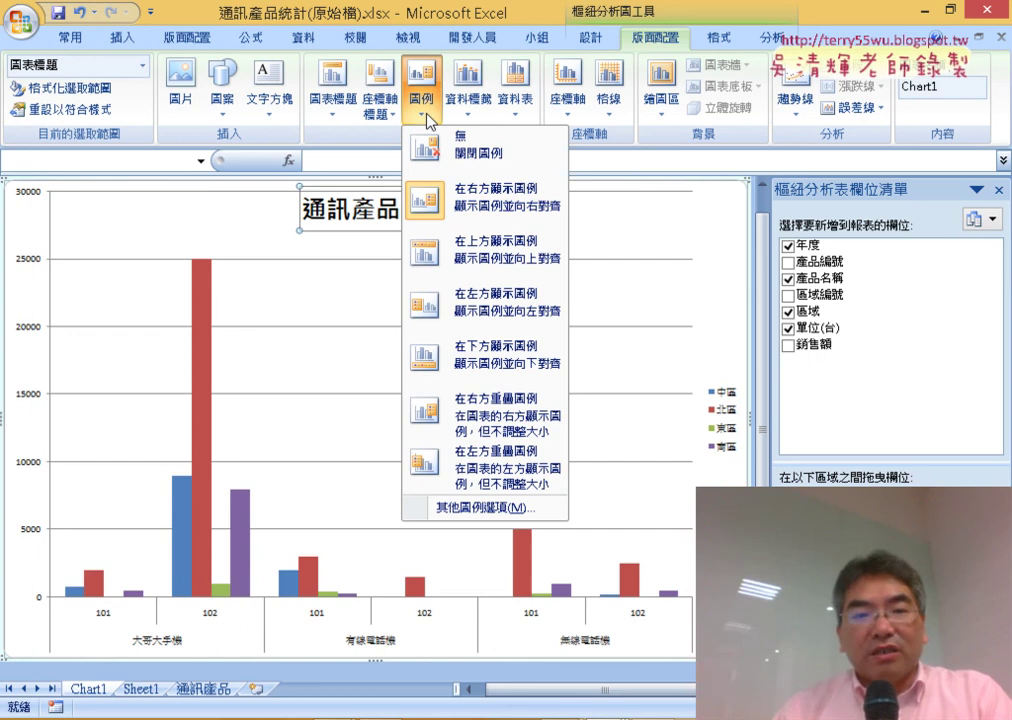
{"action": "left_click", "coordinate": [483, 319]}
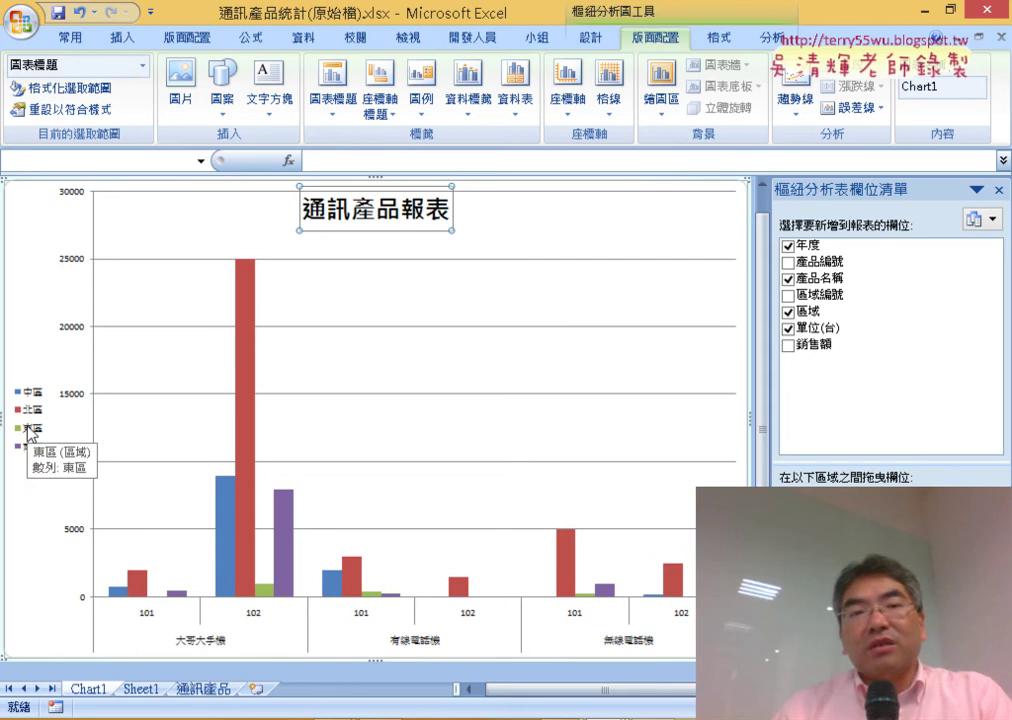
{"action": "left_click", "coordinate": [421, 92]}
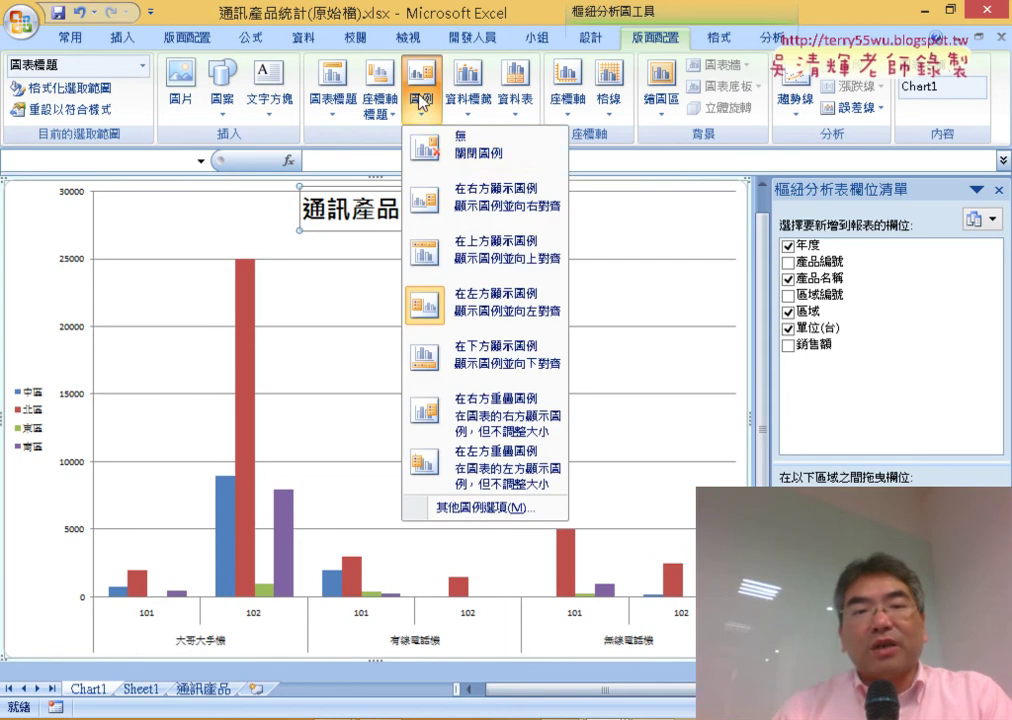
{"action": "left_click", "coordinate": [447, 170]}
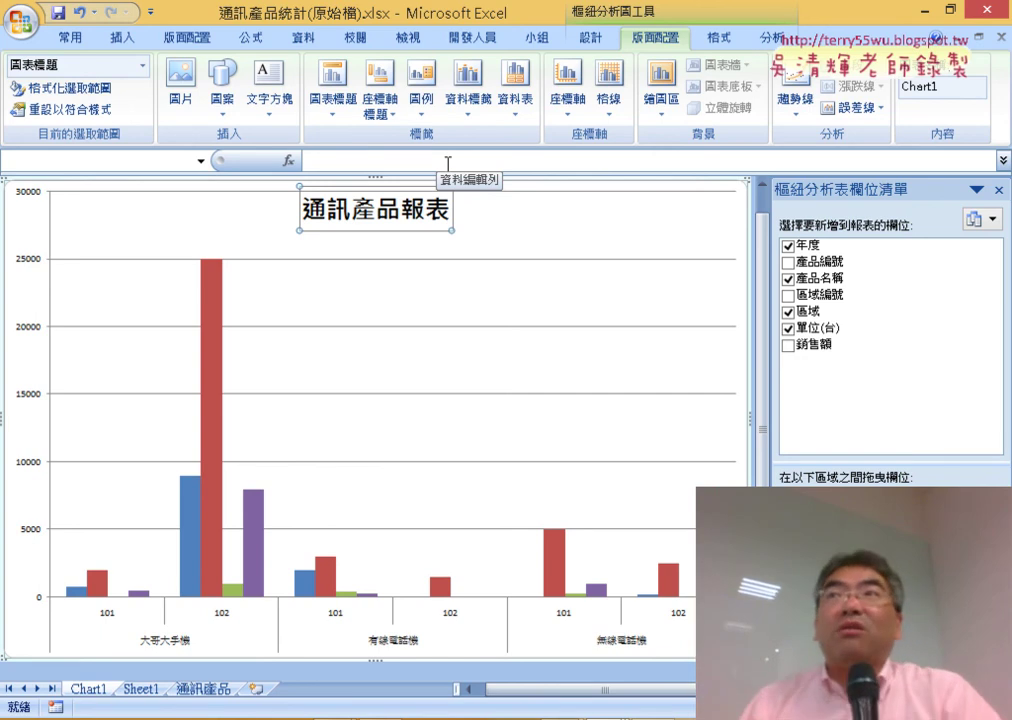
{"action": "left_click", "coordinate": [421, 85]}
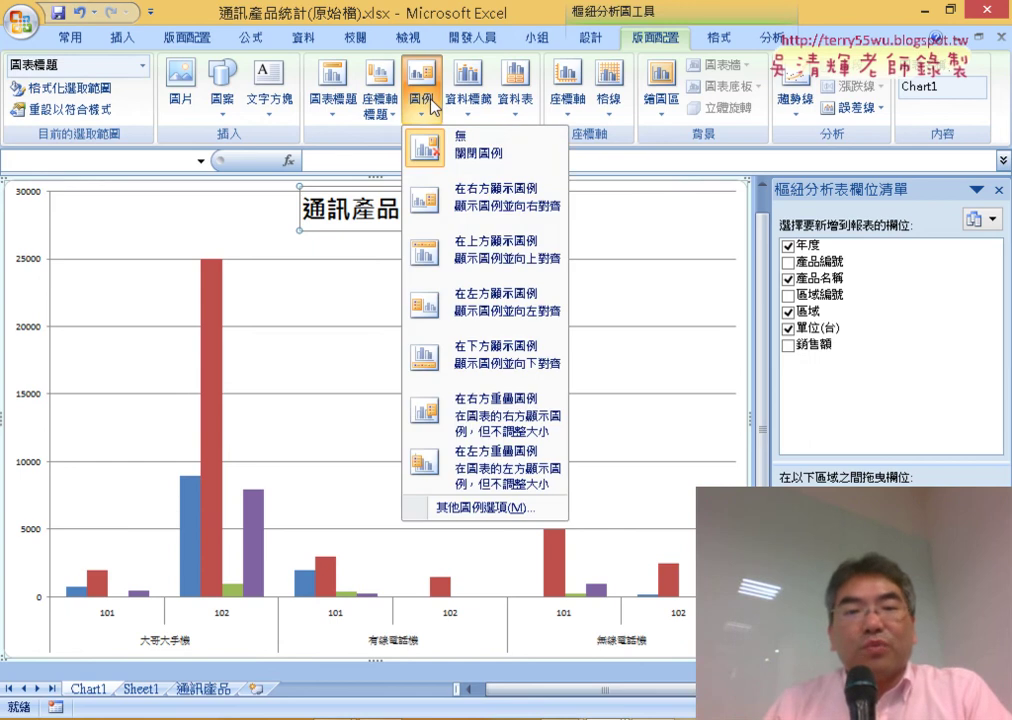
{"action": "left_click", "coordinate": [503, 328]}
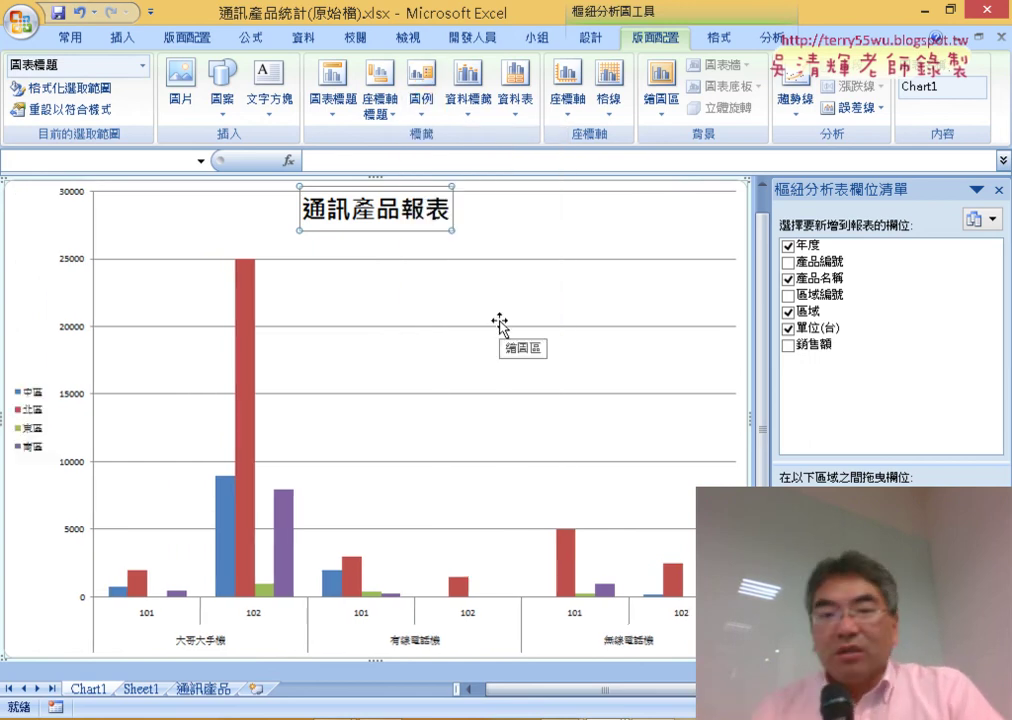
{"action": "left_click", "coordinate": [254, 357]}
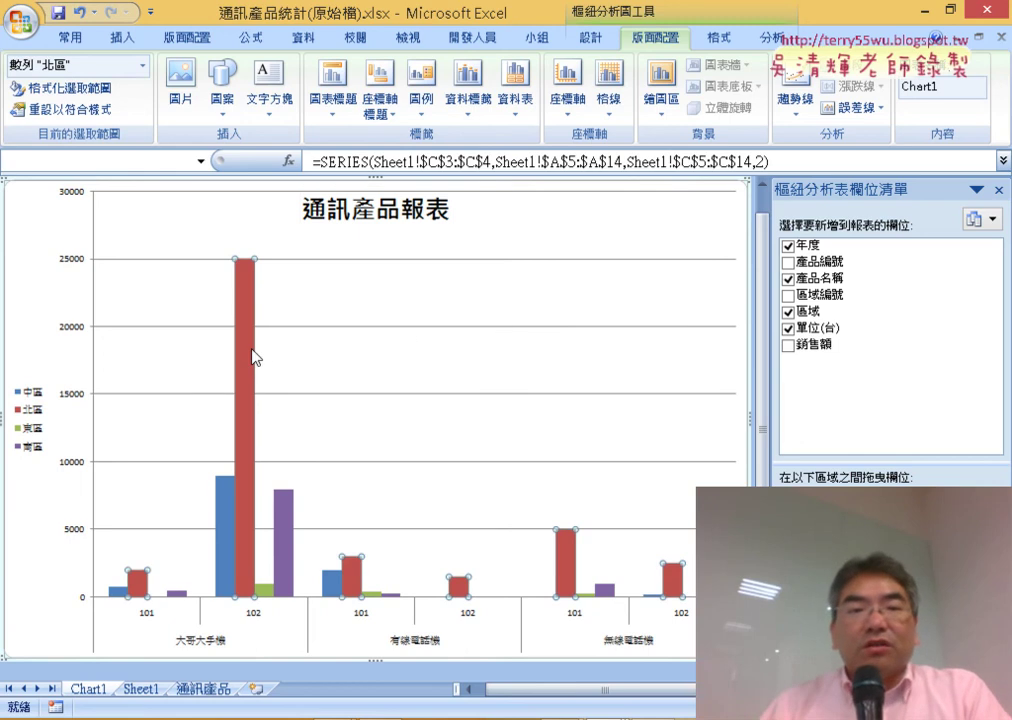
Add Outside End data labels such as 25000 and 9000 to every column.
{"action": "left_click", "coordinate": [408, 318]}
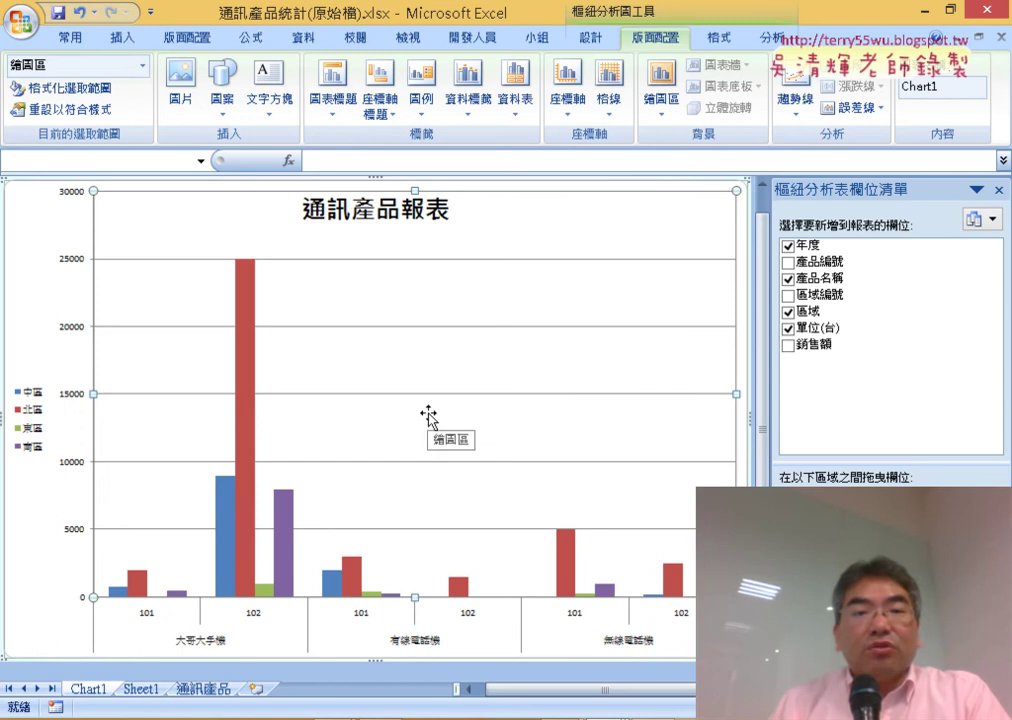
{"action": "left_click", "coordinate": [468, 106]}
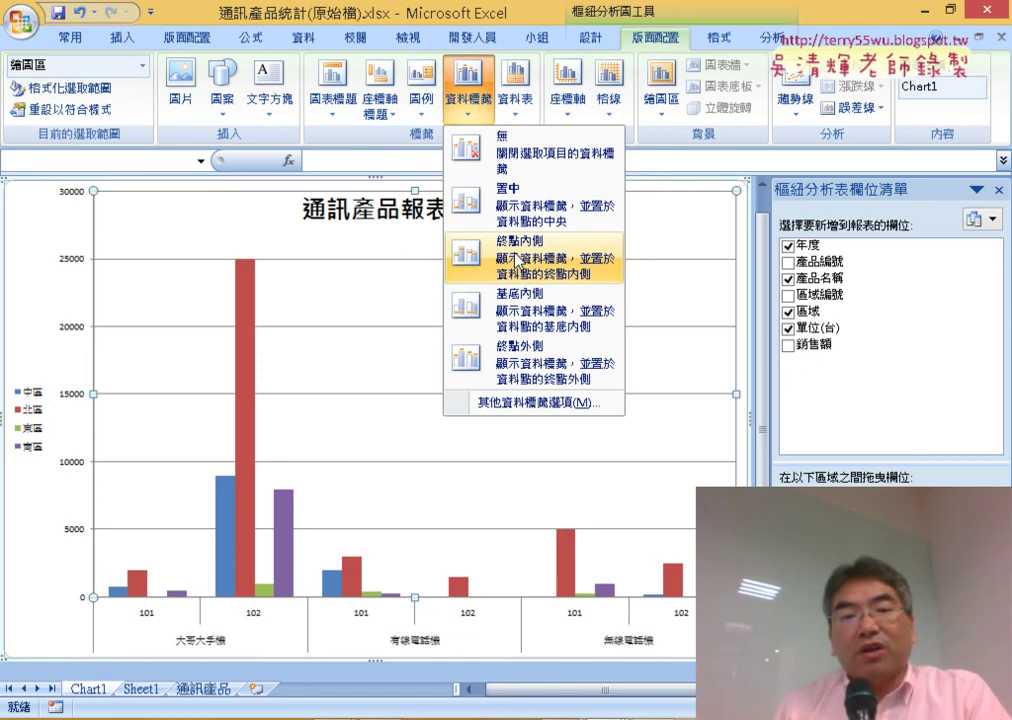
{"action": "left_click", "coordinate": [541, 366]}
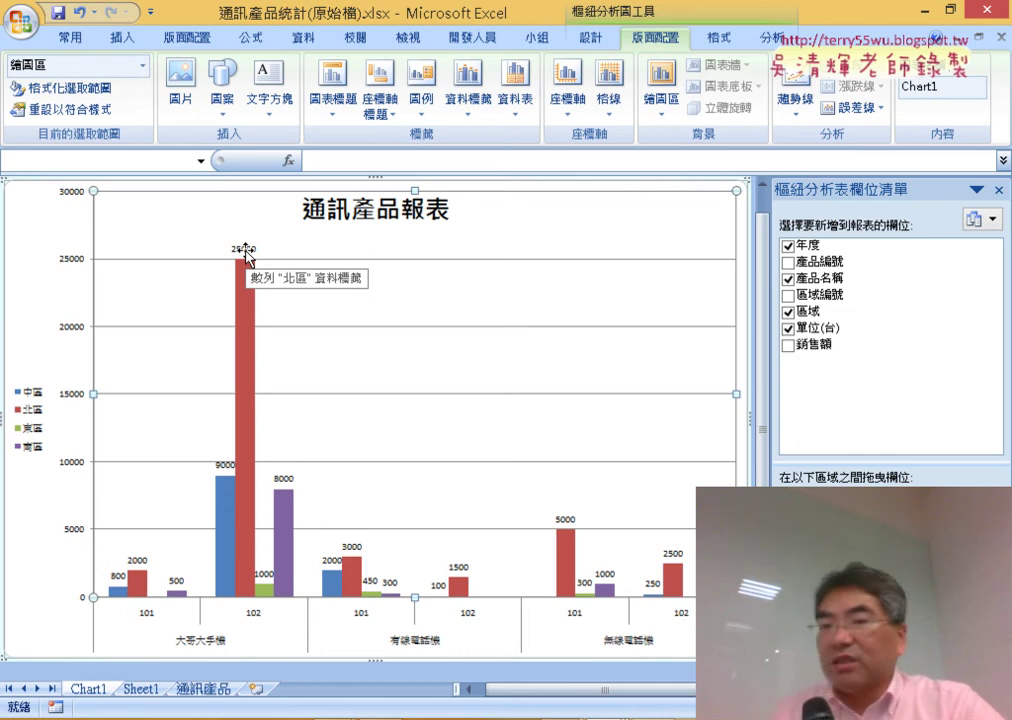
{"action": "left_click", "coordinate": [612, 102]}
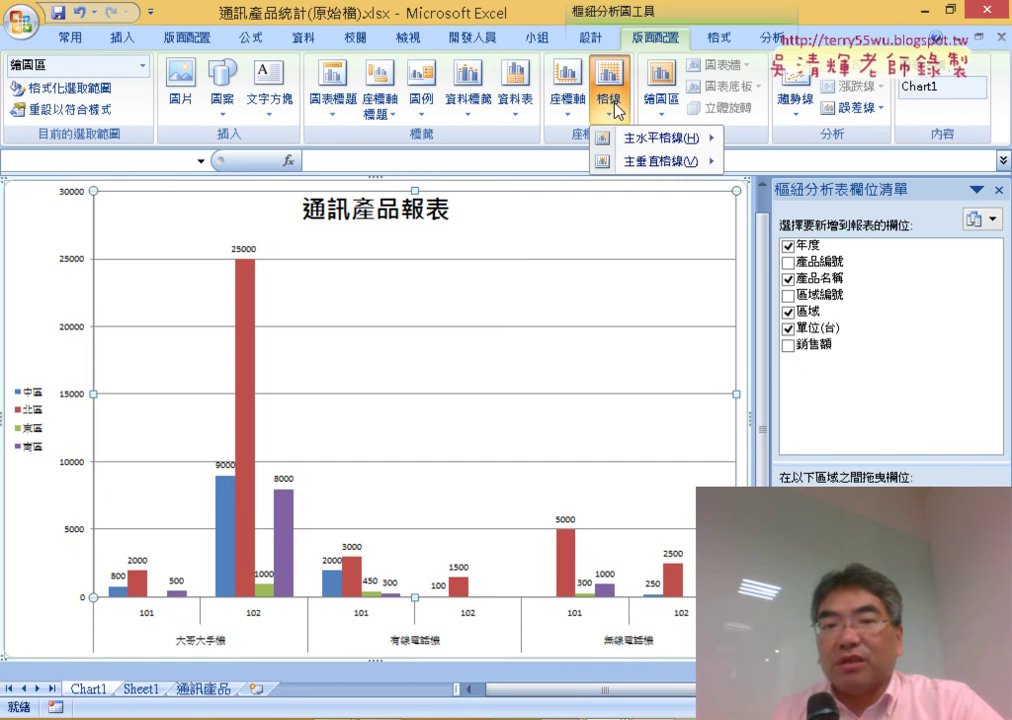
Choose Major & Minor primary horizontal gridlines and Major primary vertical gridlines.
{"action": "mouse_move", "coordinate": [641, 143]}
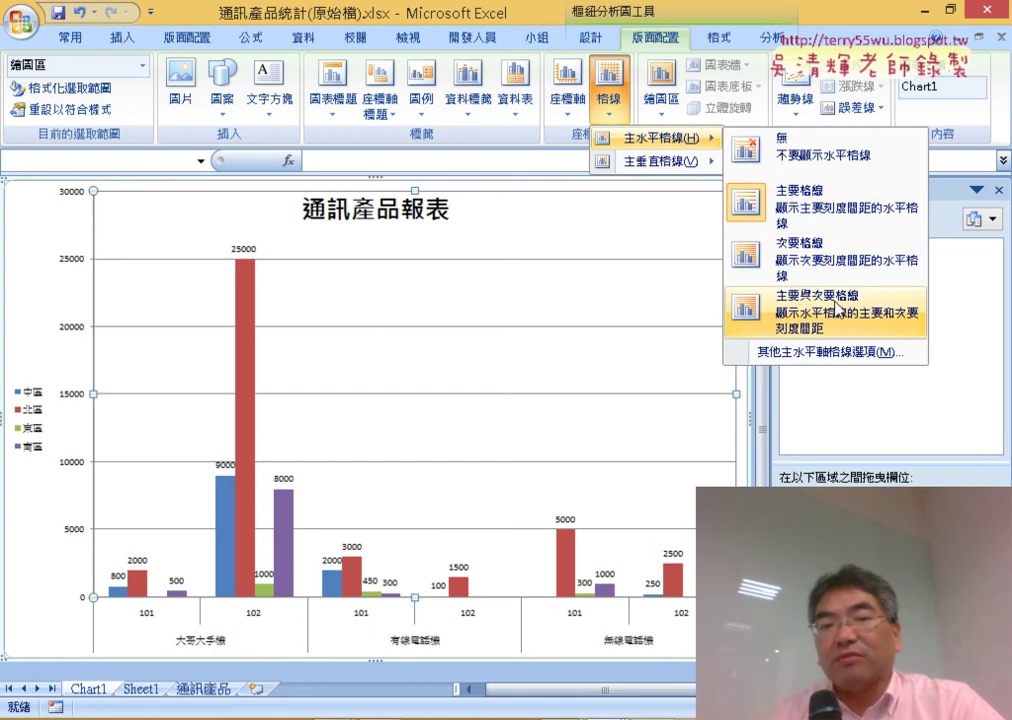
{"action": "left_click", "coordinate": [836, 310]}
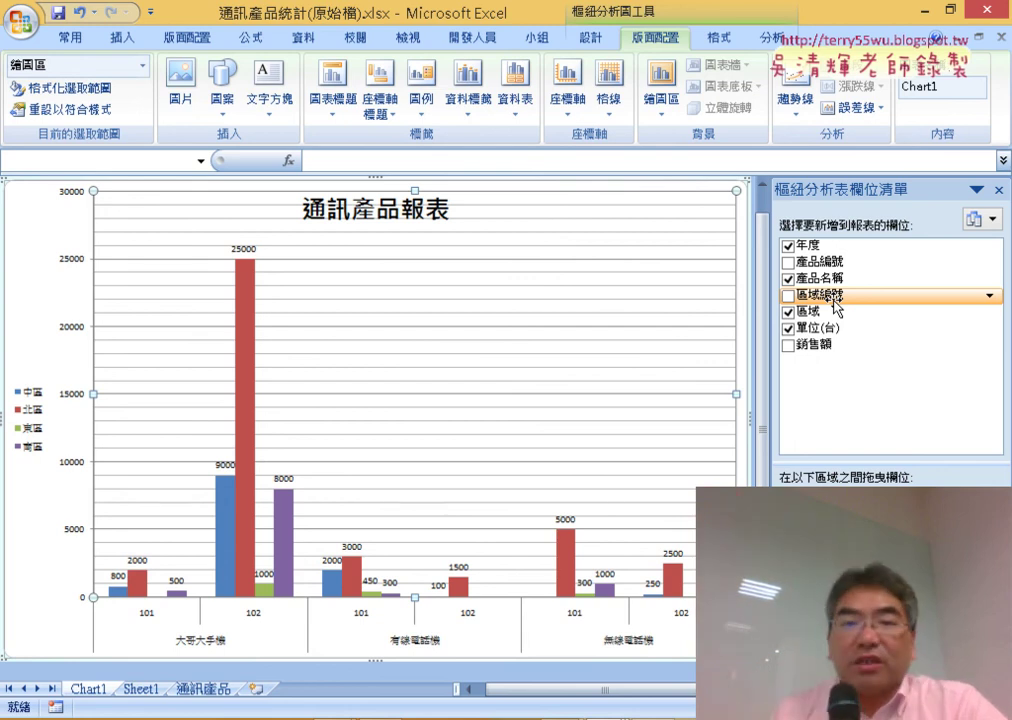
{"action": "left_click", "coordinate": [609, 92]}
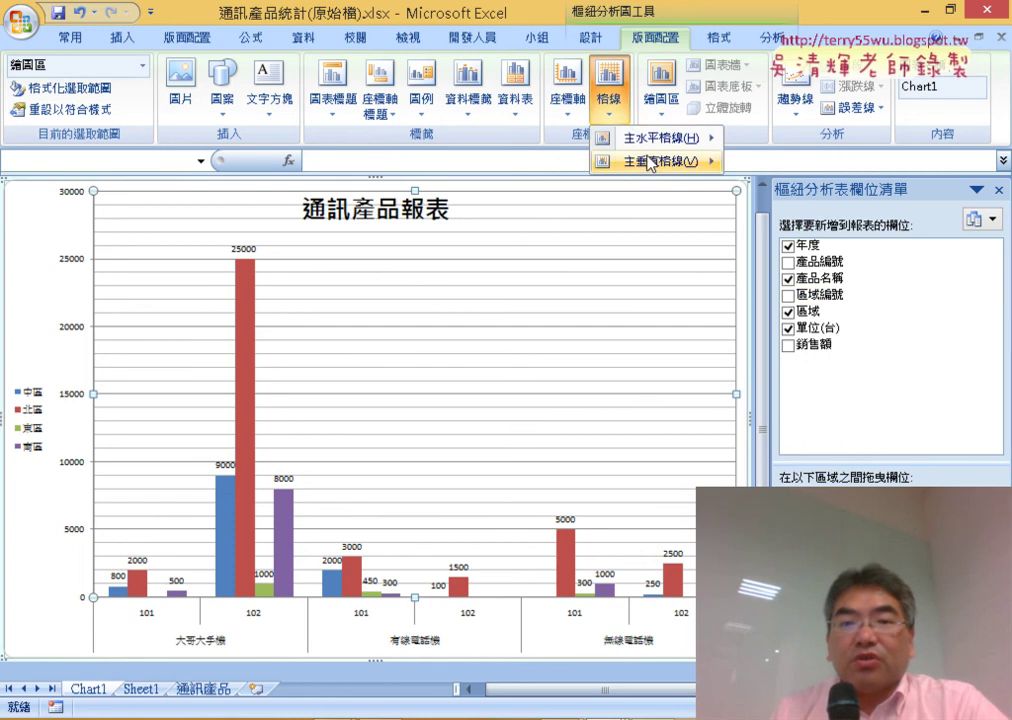
{"action": "mouse_move", "coordinate": [655, 170]}
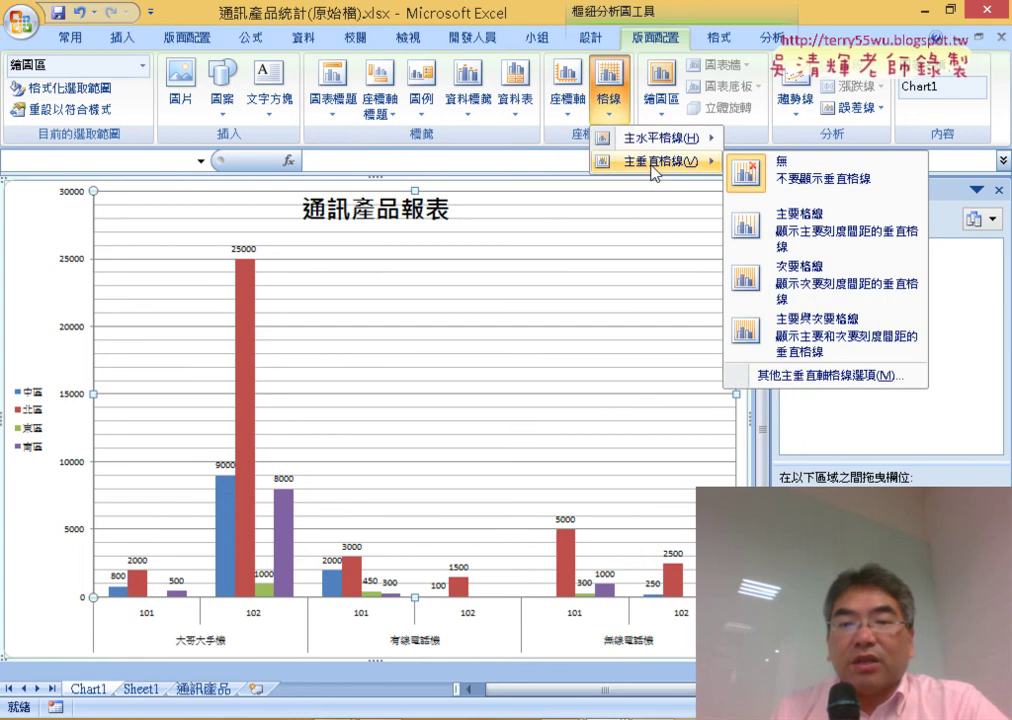
{"action": "left_click", "coordinate": [786, 240]}
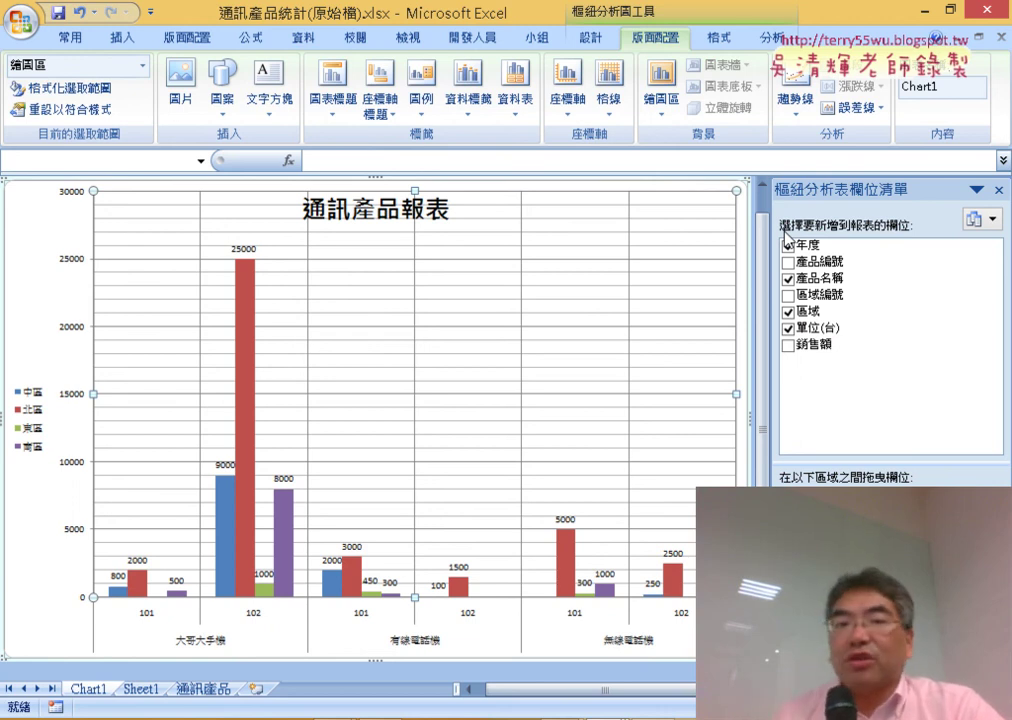
Re-include the 年度 field and fill the plot area with the 黎明 preset gradient.
{"action": "left_click", "coordinate": [787, 243]}
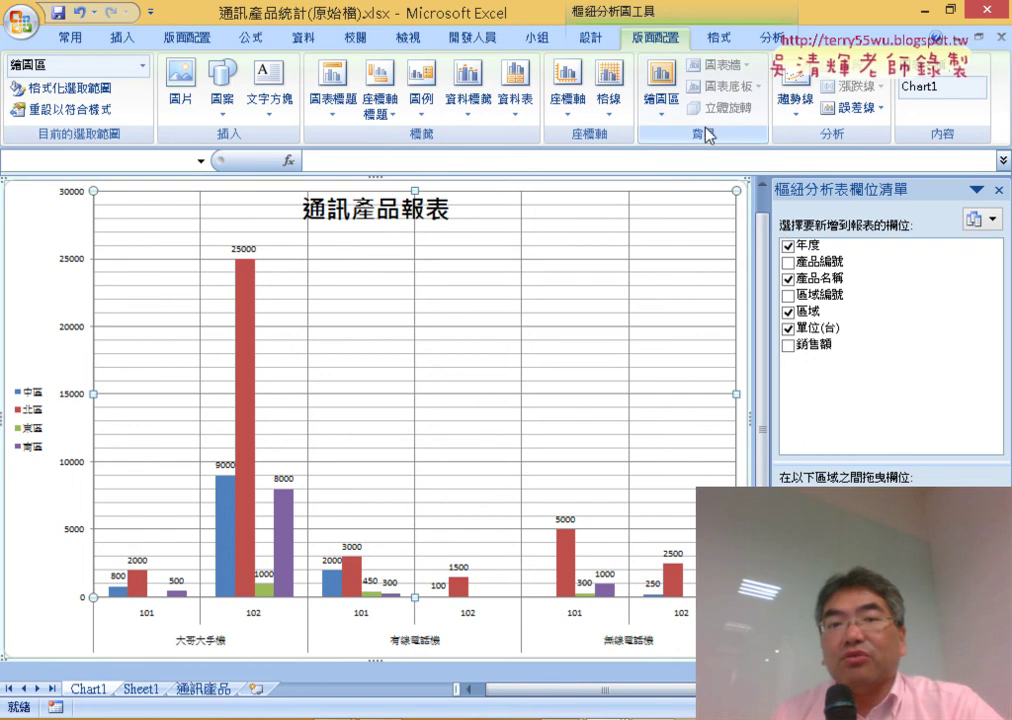
{"action": "left_click", "coordinate": [660, 82]}
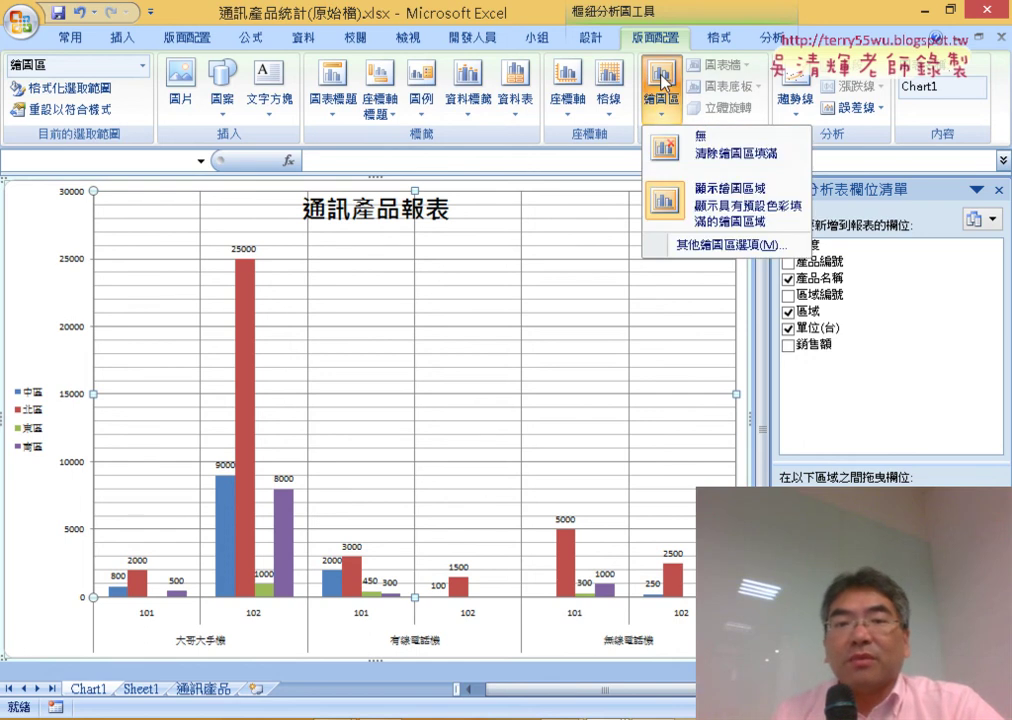
{"action": "left_click", "coordinate": [705, 245]}
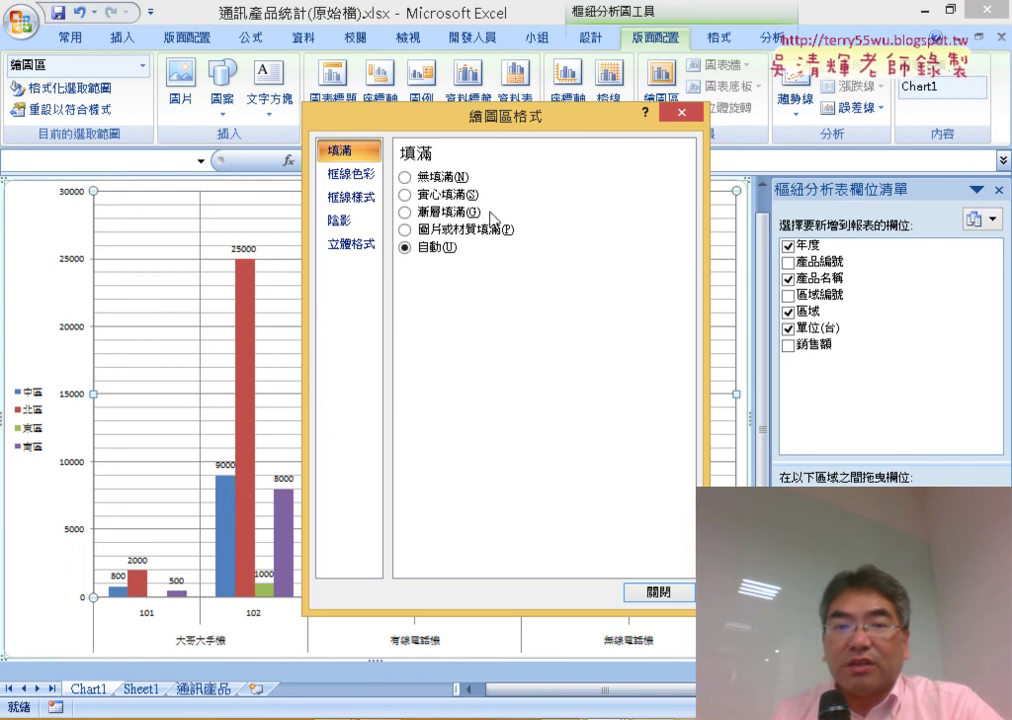
{"action": "left_click", "coordinate": [447, 213]}
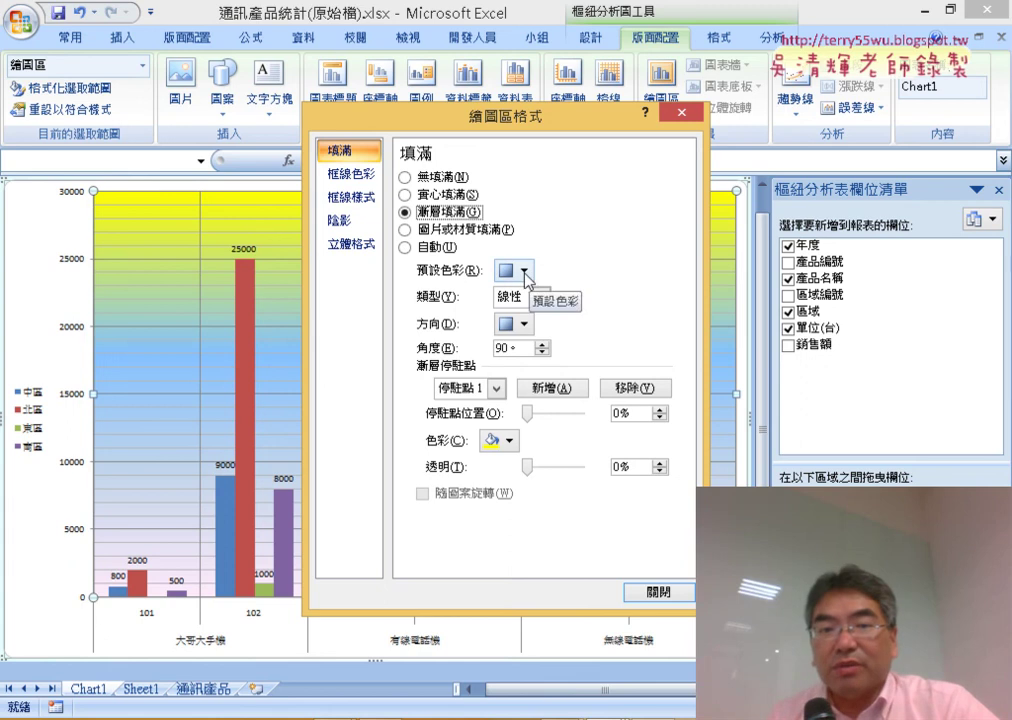
{"action": "left_click", "coordinate": [525, 272]}
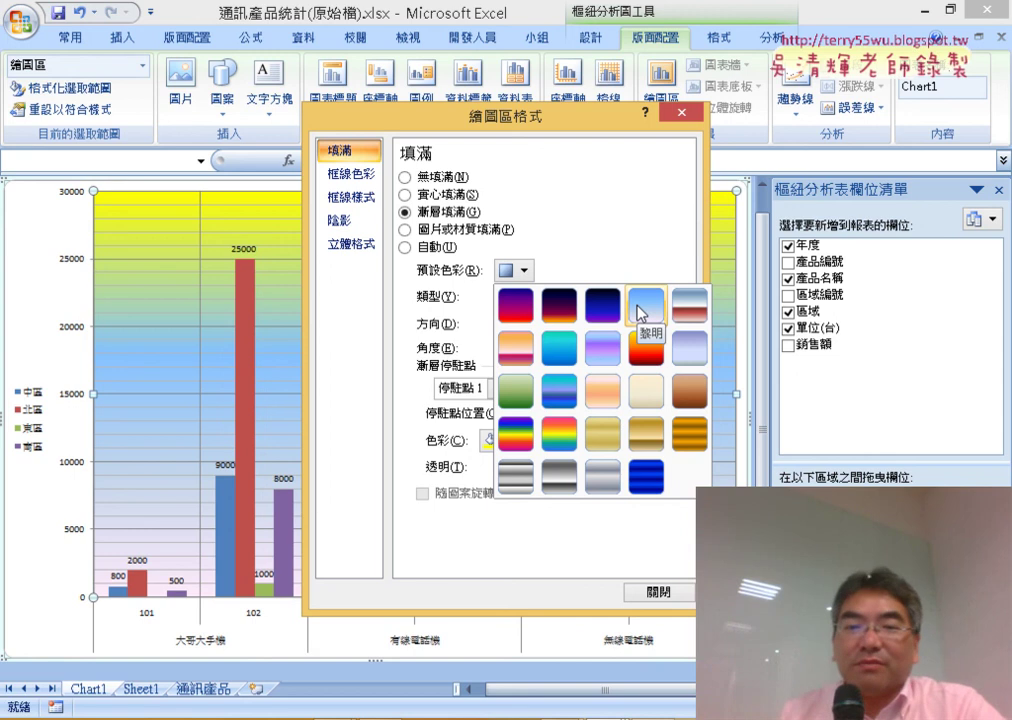
{"action": "left_click", "coordinate": [641, 313]}
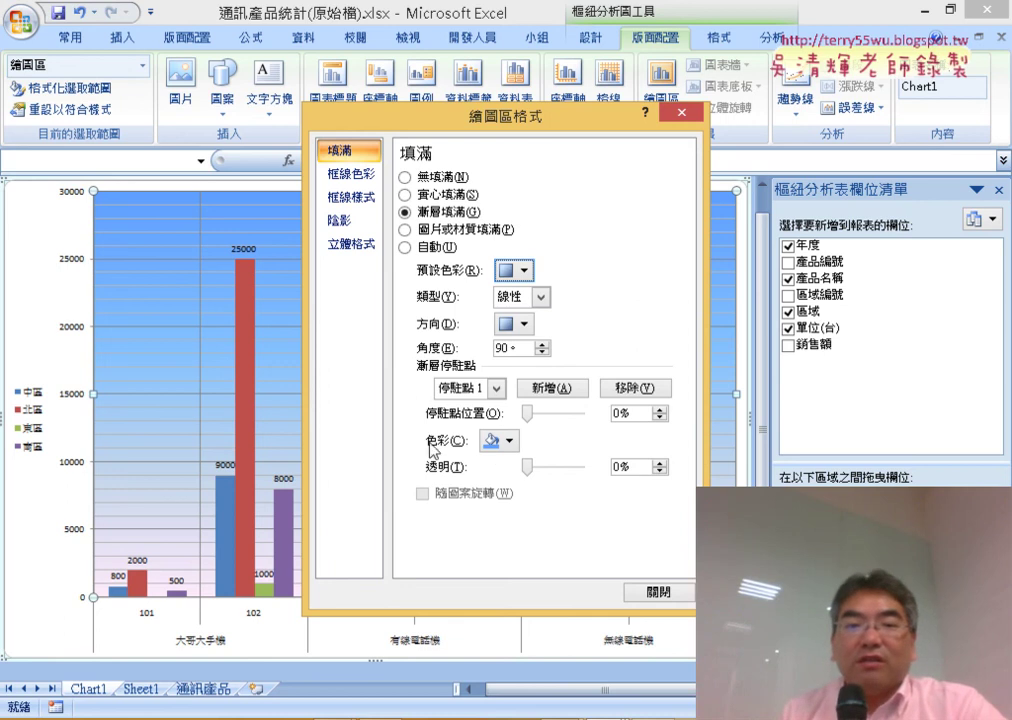
Make the first gradient stop yellow and close Format Plot Area.
{"action": "left_click", "coordinate": [507, 442]}
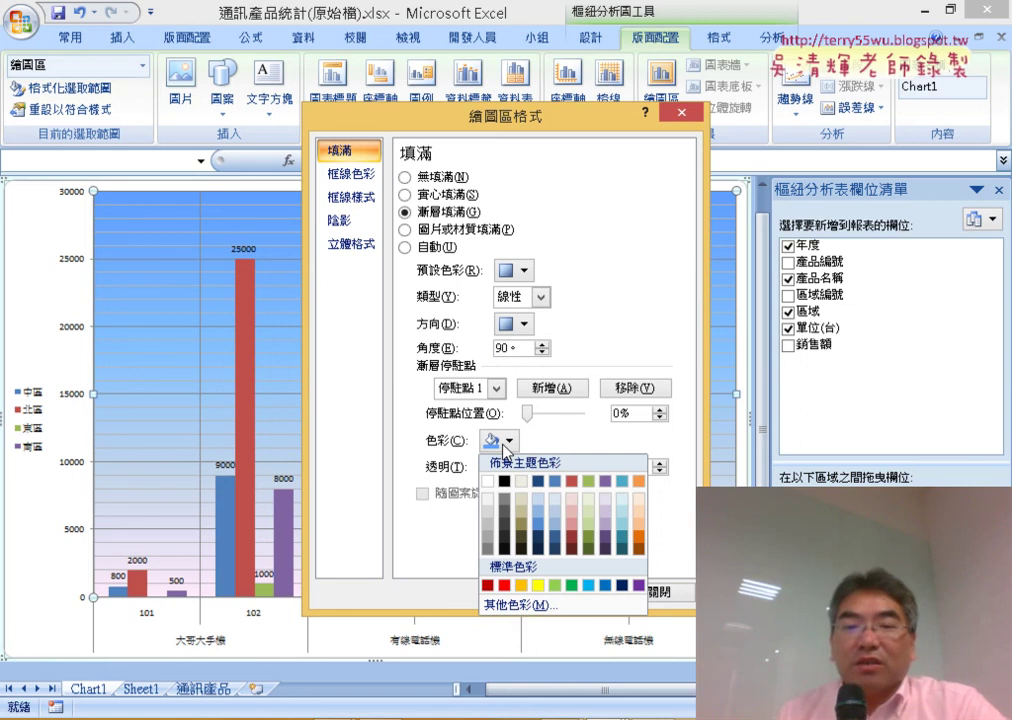
{"action": "left_click", "coordinate": [540, 585]}
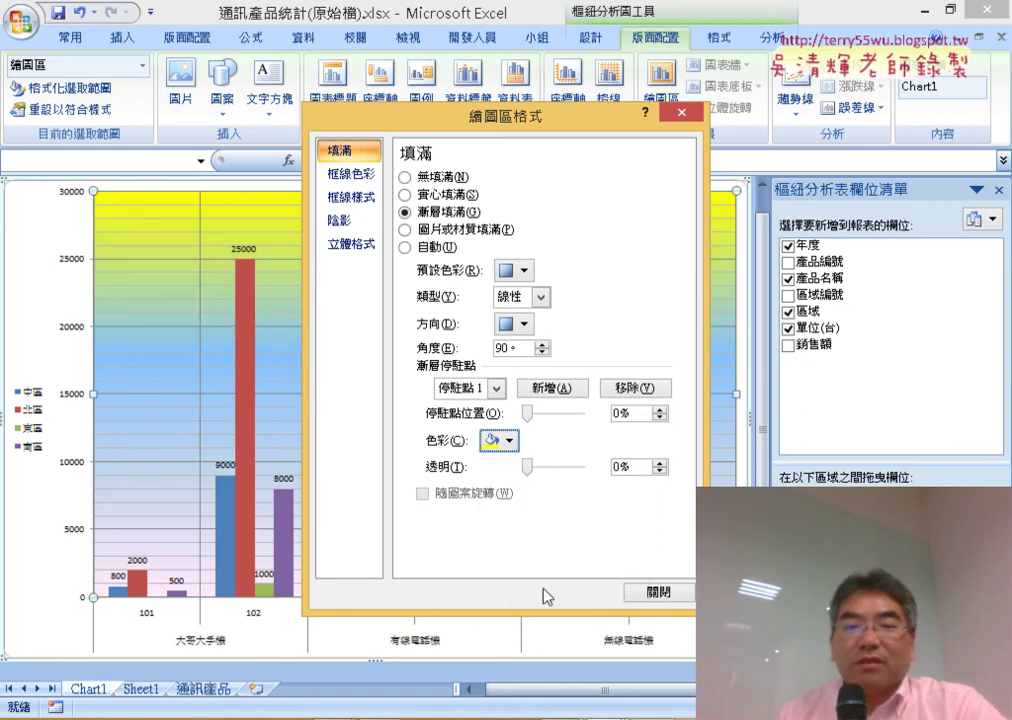
{"action": "left_click", "coordinate": [655, 592]}
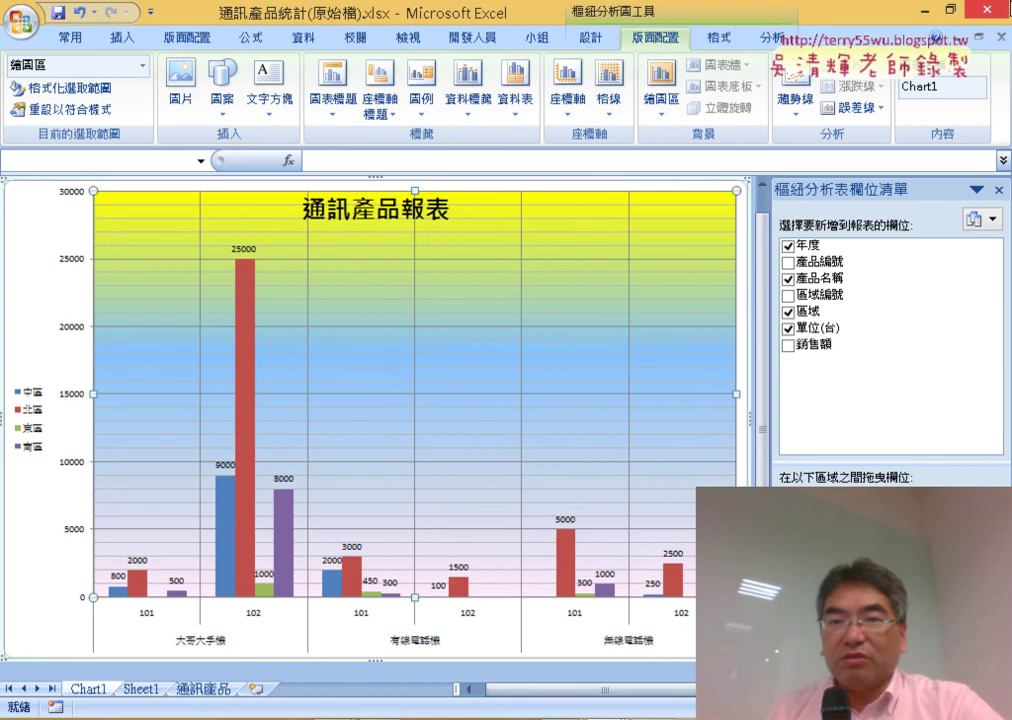
{"action": "mouse_move", "coordinate": [985, 10]}
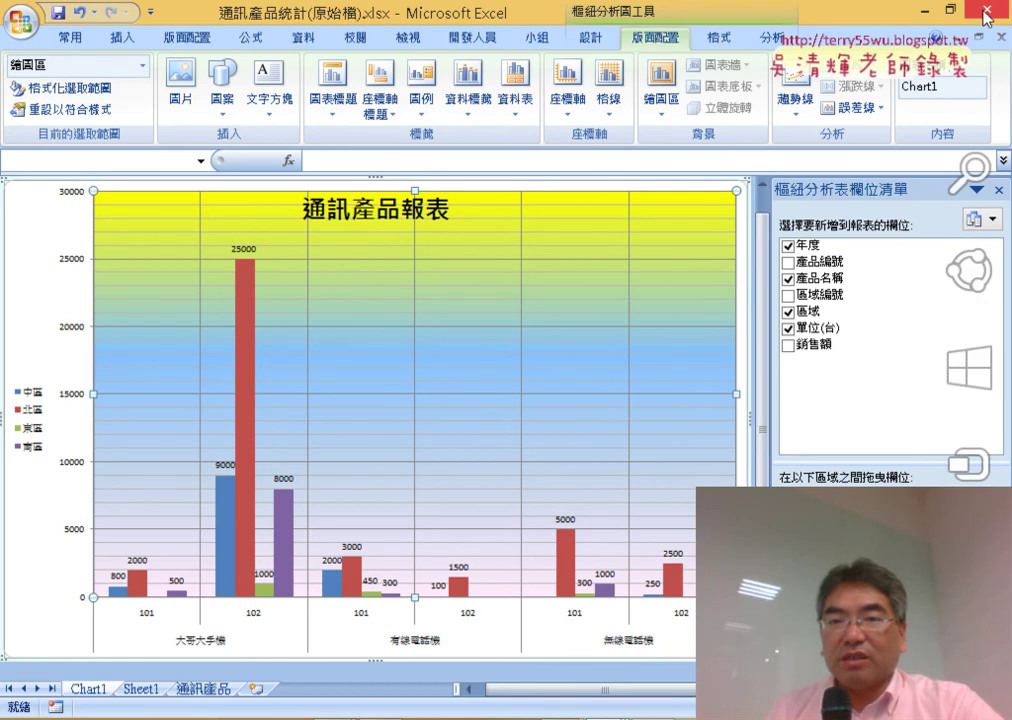
Save and close the chart workbook, then open 問卷調查01(原始檔).xlsx from the examples folder.
{"action": "left_click", "coordinate": [983, 12]}
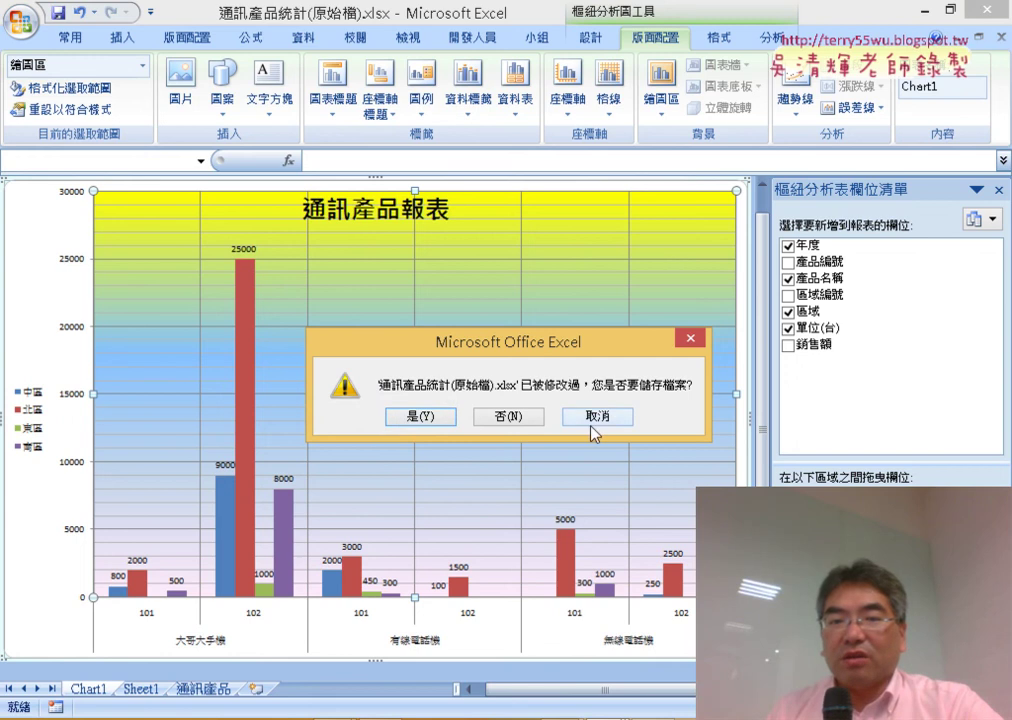
{"action": "left_click", "coordinate": [431, 418]}
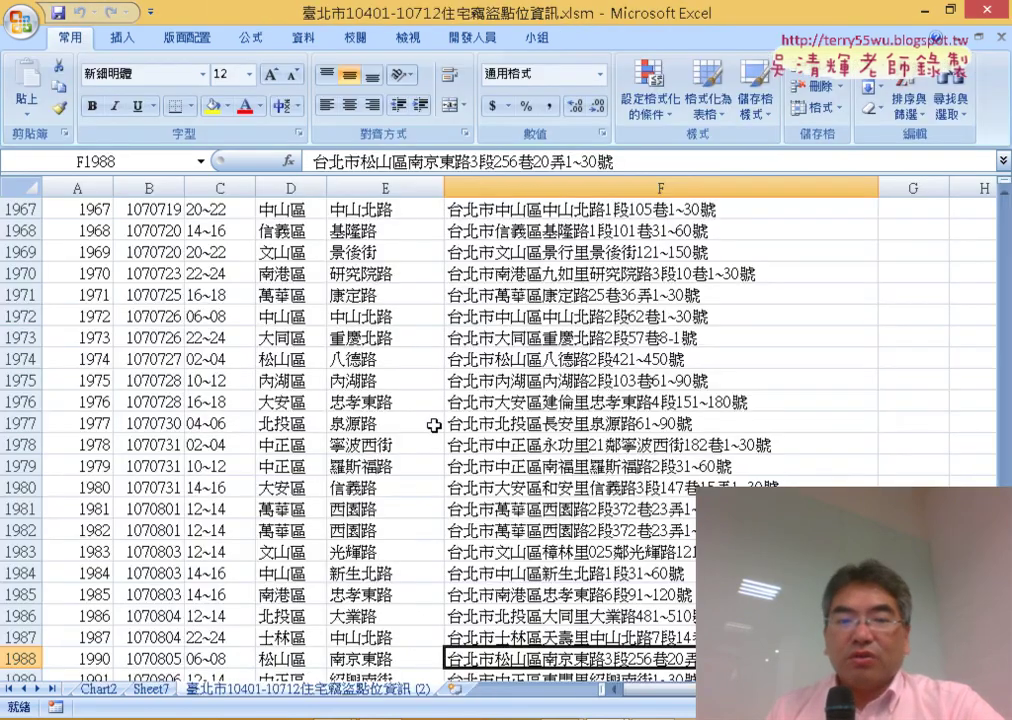
{"action": "mouse_move", "coordinate": [335, 715]}
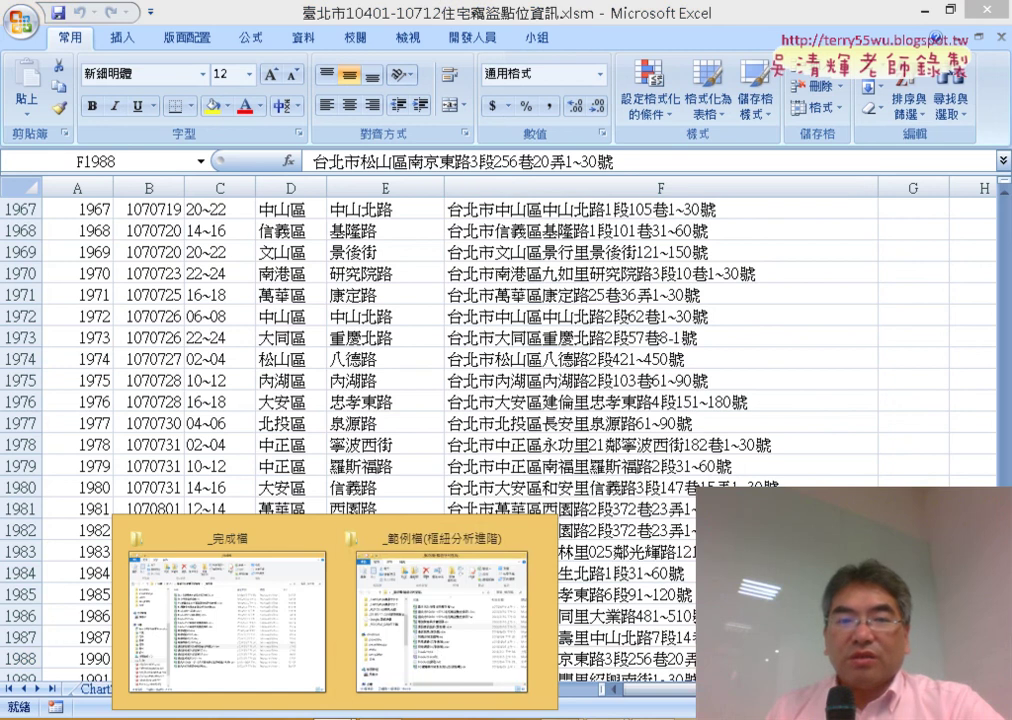
{"action": "left_click", "coordinate": [440, 610]}
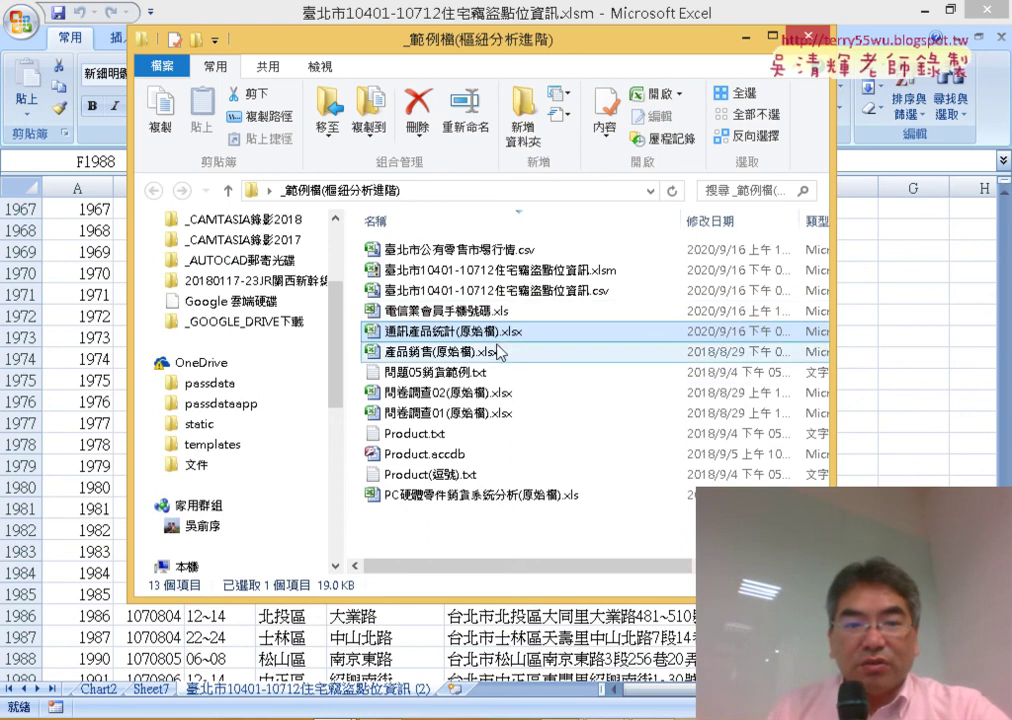
{"action": "double_click", "coordinate": [497, 418]}
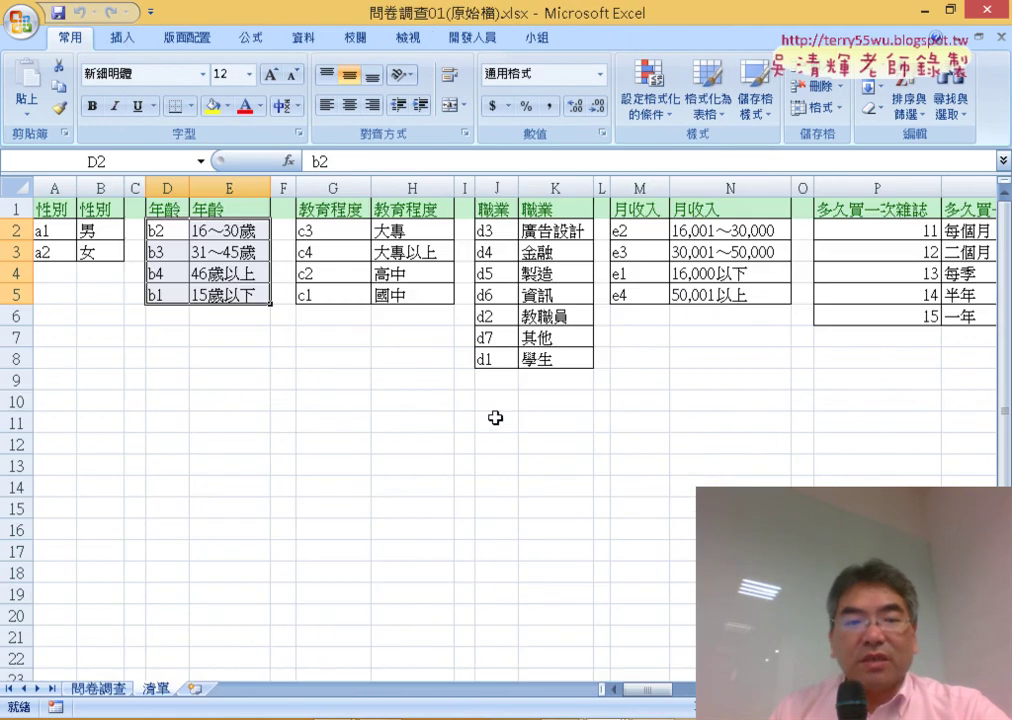
Compare the 問卷調查 sheet with the 清單 codes a1 = 男 and a2 = 女.
{"action": "left_click", "coordinate": [88, 689]}
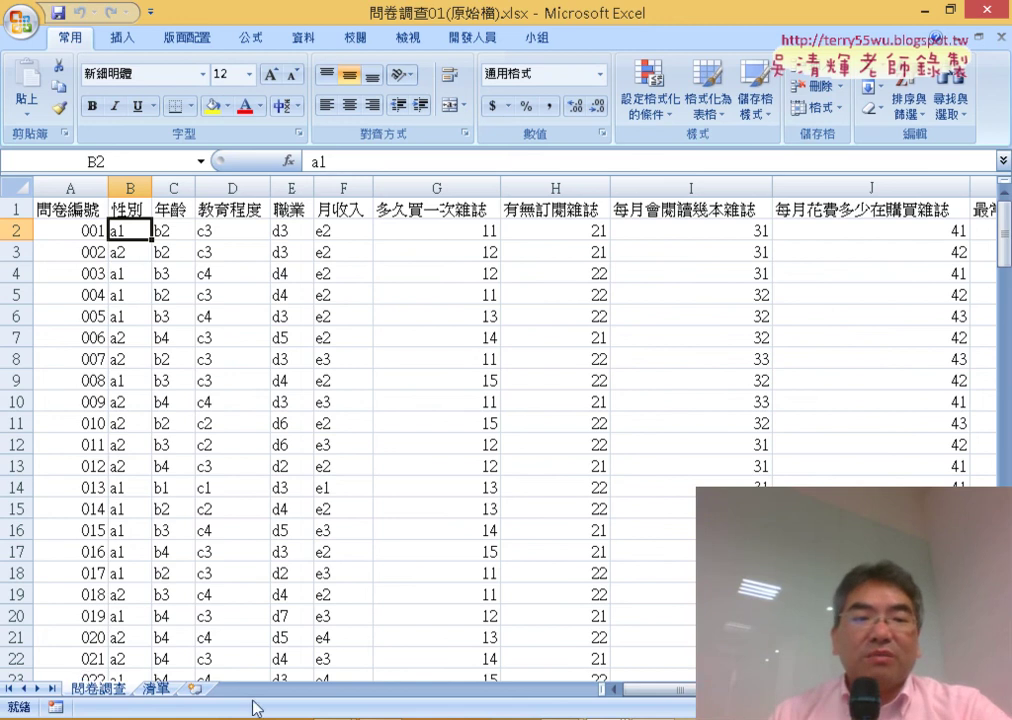
{"action": "left_click", "coordinate": [153, 689]}
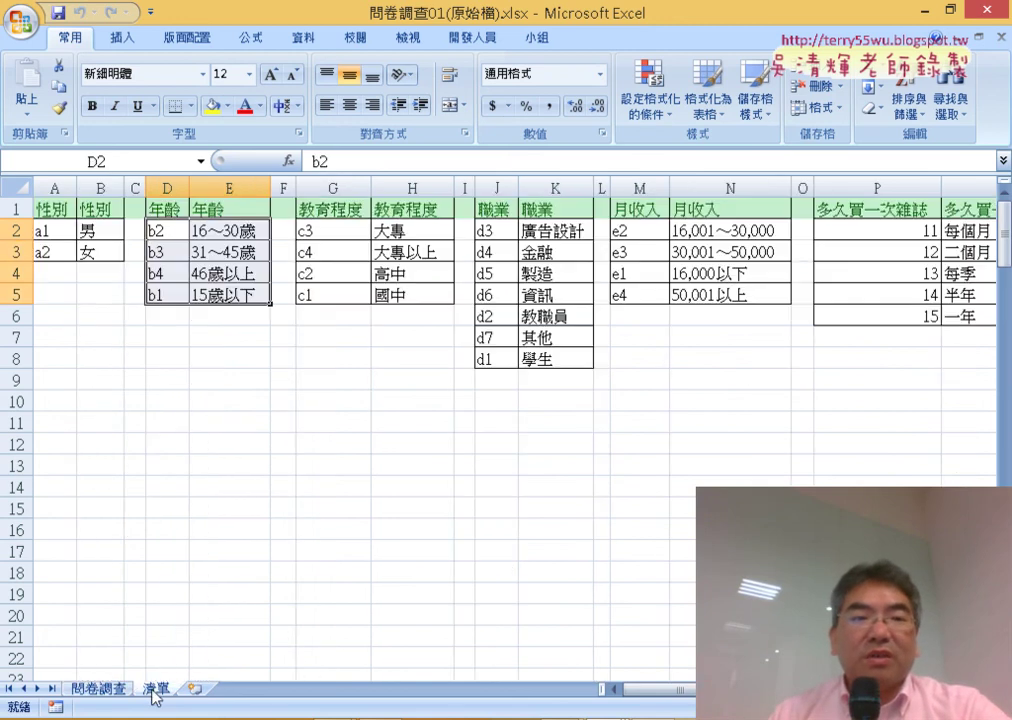
{"action": "left_click", "coordinate": [45, 228]}
{"action": "left_click", "coordinate": [86, 229]}
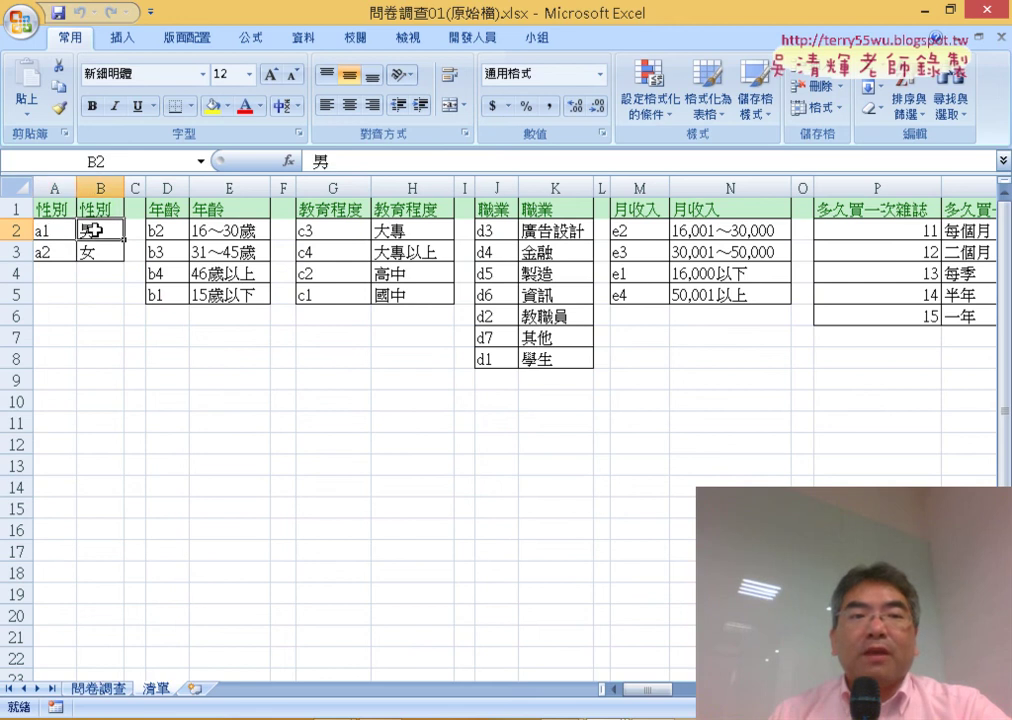
{"action": "left_click", "coordinate": [47, 256]}
{"action": "left_click", "coordinate": [85, 252]}
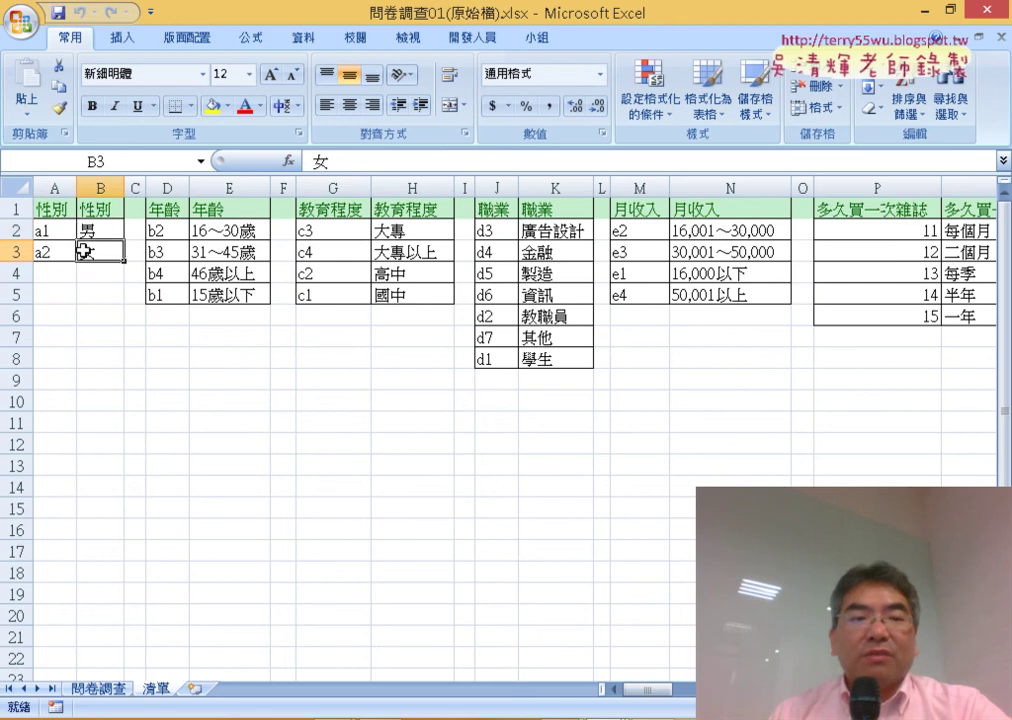
Select gender answers B2:B6 and columns A, B and O, then switch to PowerPoint.
{"action": "left_click", "coordinate": [86, 688]}
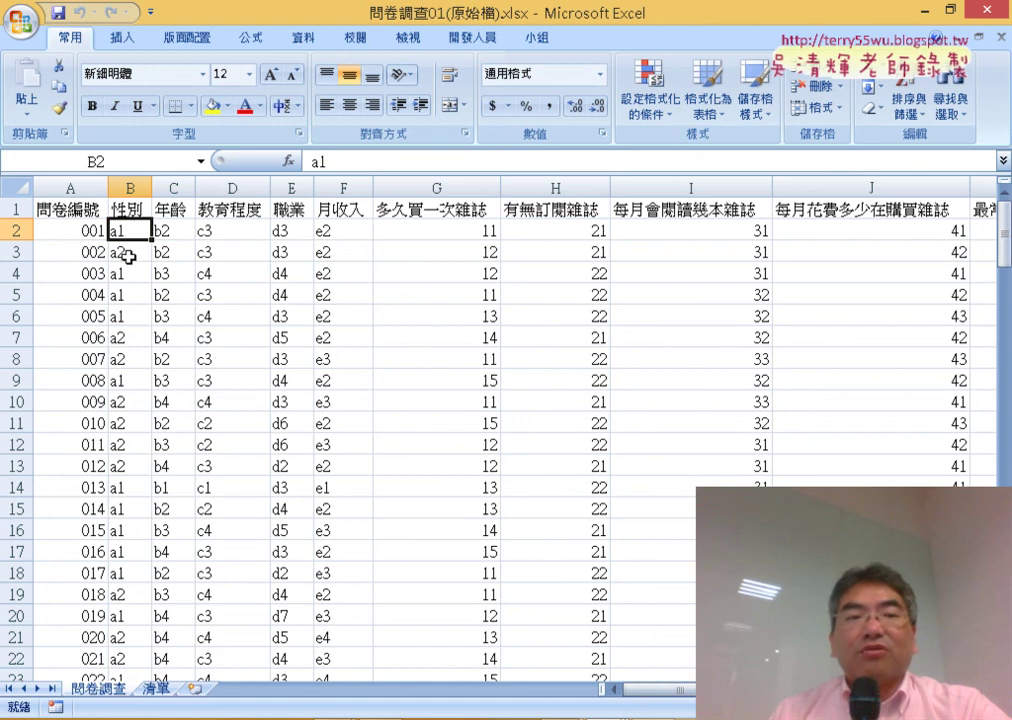
{"action": "left_click", "coordinate": [134, 252]}
{"action": "mouse_move", "coordinate": [134, 229]}
{"action": "left_mouse_down"}
{"action": "mouse_move", "coordinate": [136, 317]}
{"action": "mouse_move", "coordinate": [139, 230]}
{"action": "left_mouse_up"}
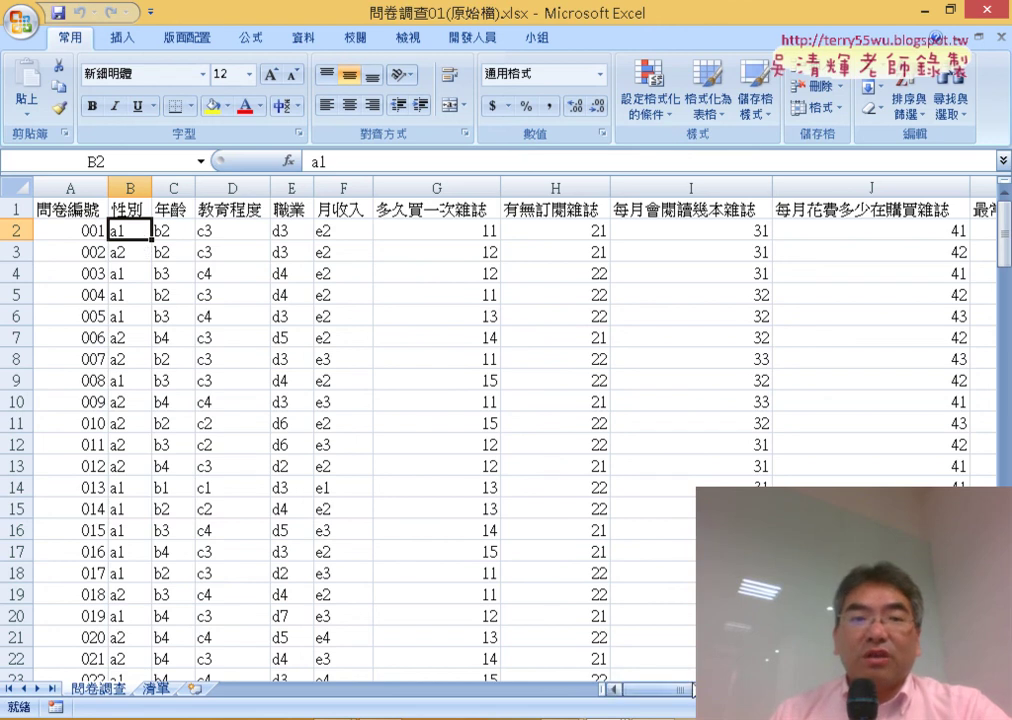
{"action": "left_click", "coordinate": [82, 184]}
{"action": "left_click", "coordinate": [132, 187]}
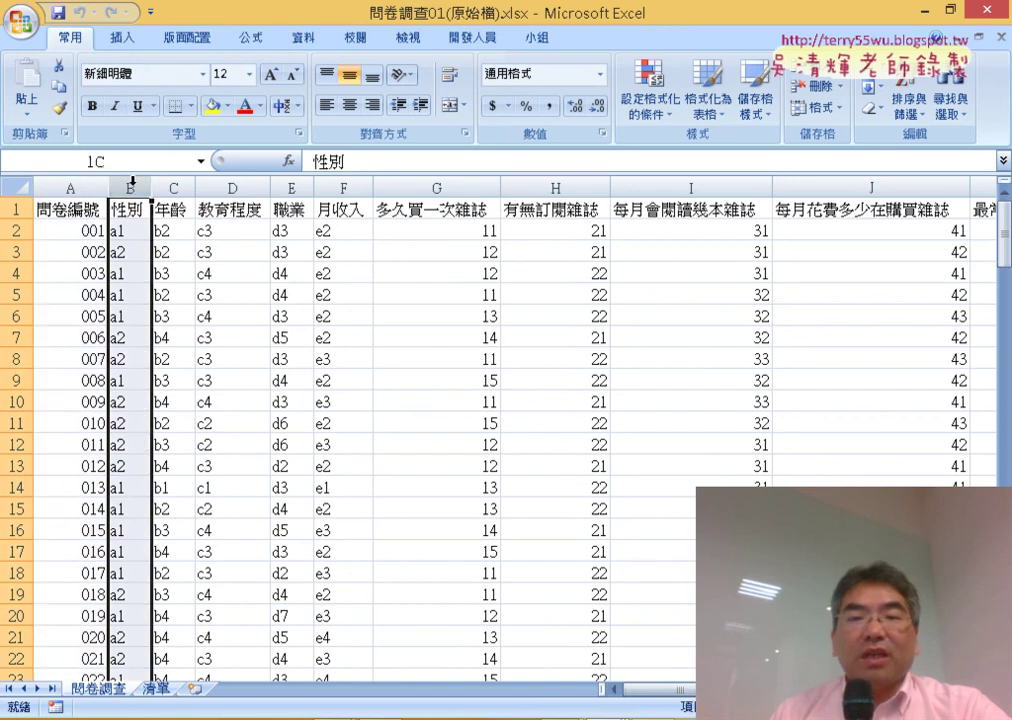
{"action": "left_click_drag", "start_coordinate": [630, 689], "coordinate": [700, 689]}
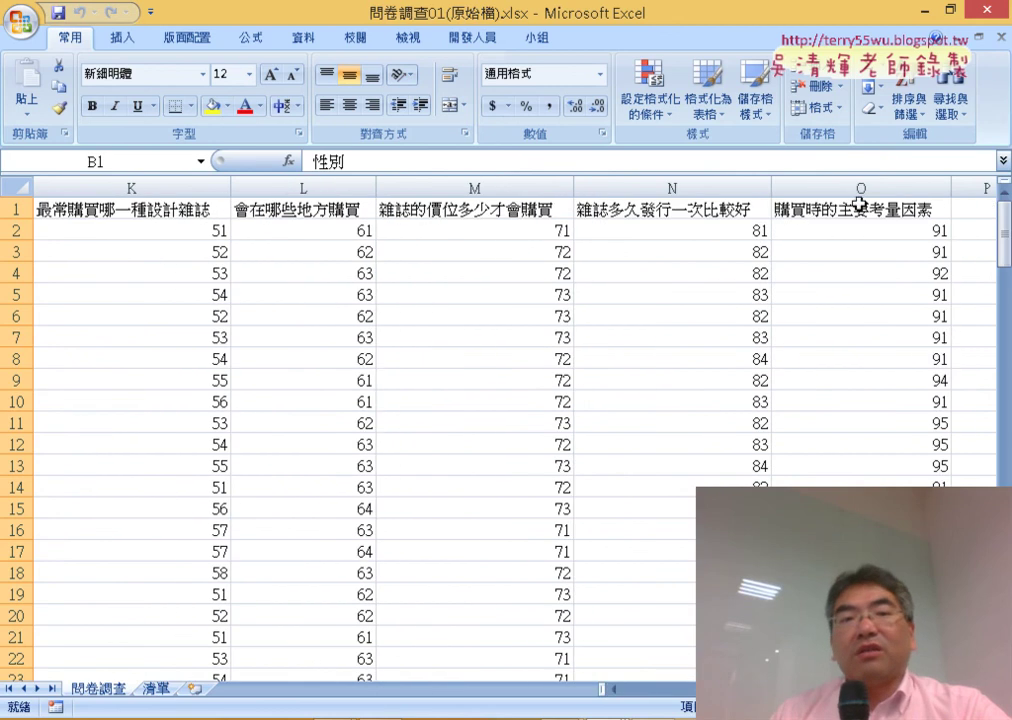
{"action": "left_click", "coordinate": [860, 184]}
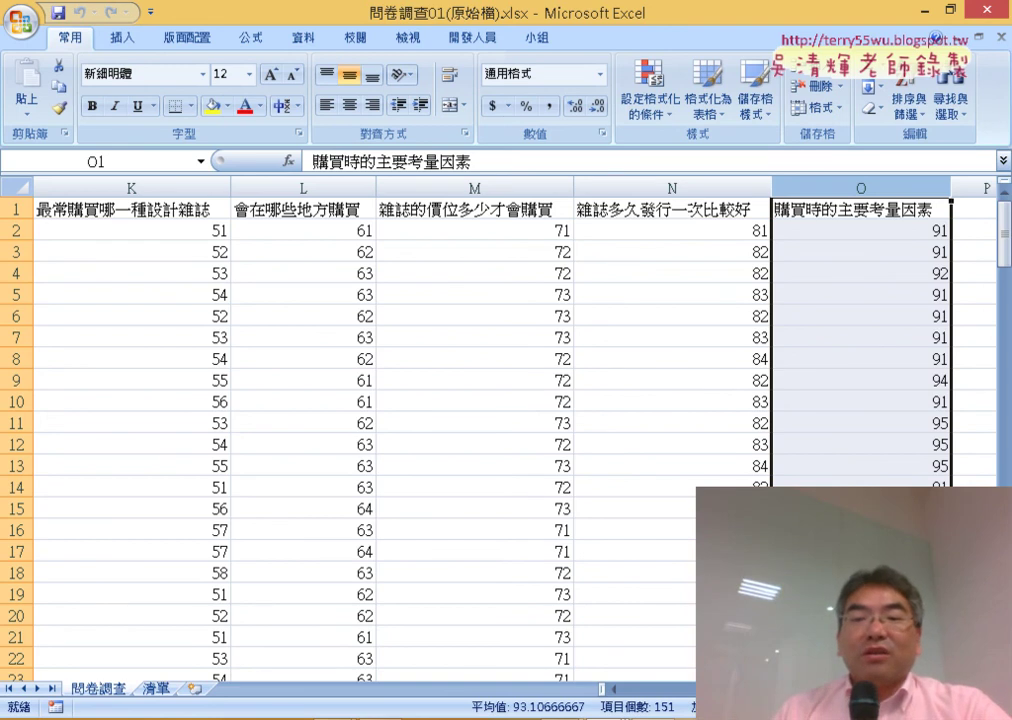
{"action": "scroll", "coordinate": [486, 544], "scroll_direction": "left", "scroll_amount": 5}
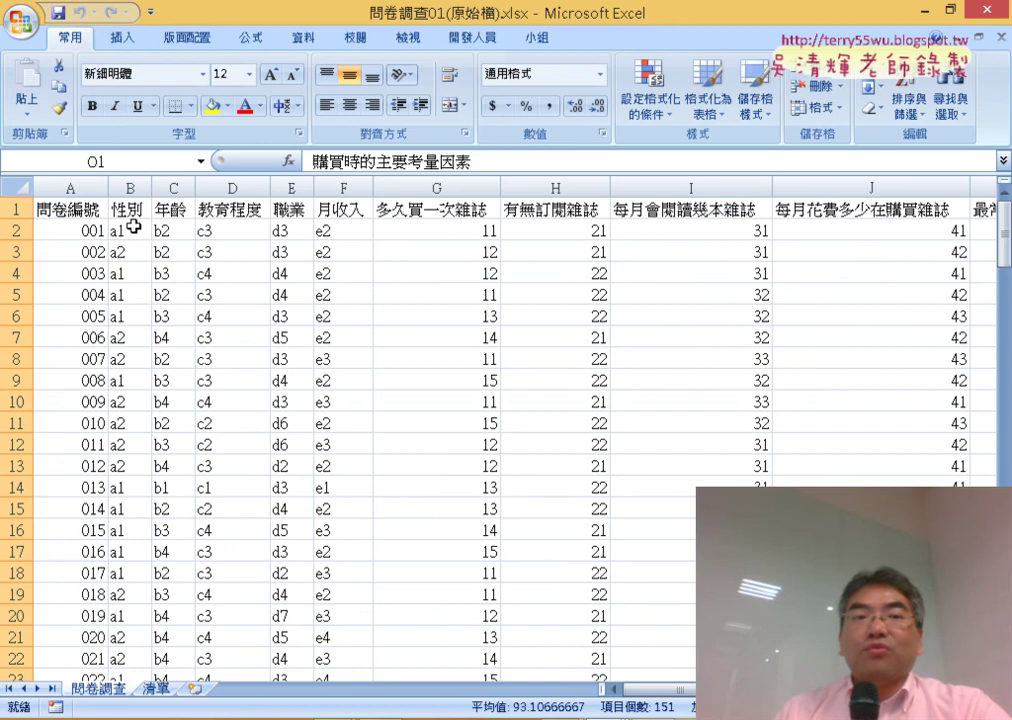
{"action": "left_click", "coordinate": [134, 228]}
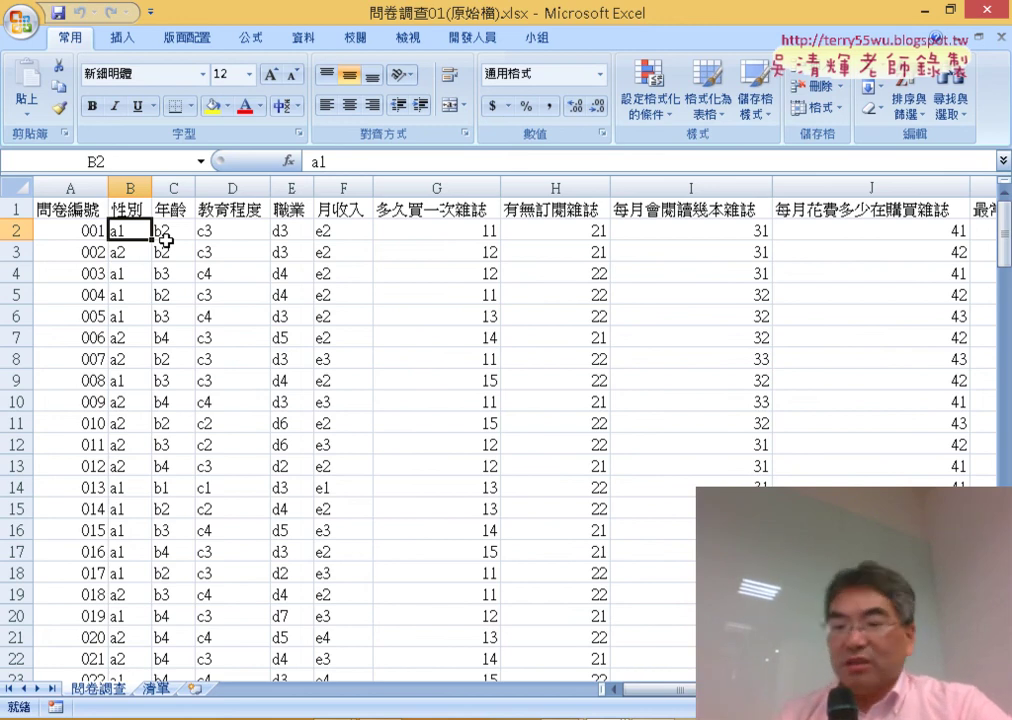
{"action": "left_click", "coordinate": [540, 719]}
{"action": "left_click", "coordinate": [452, 639]}
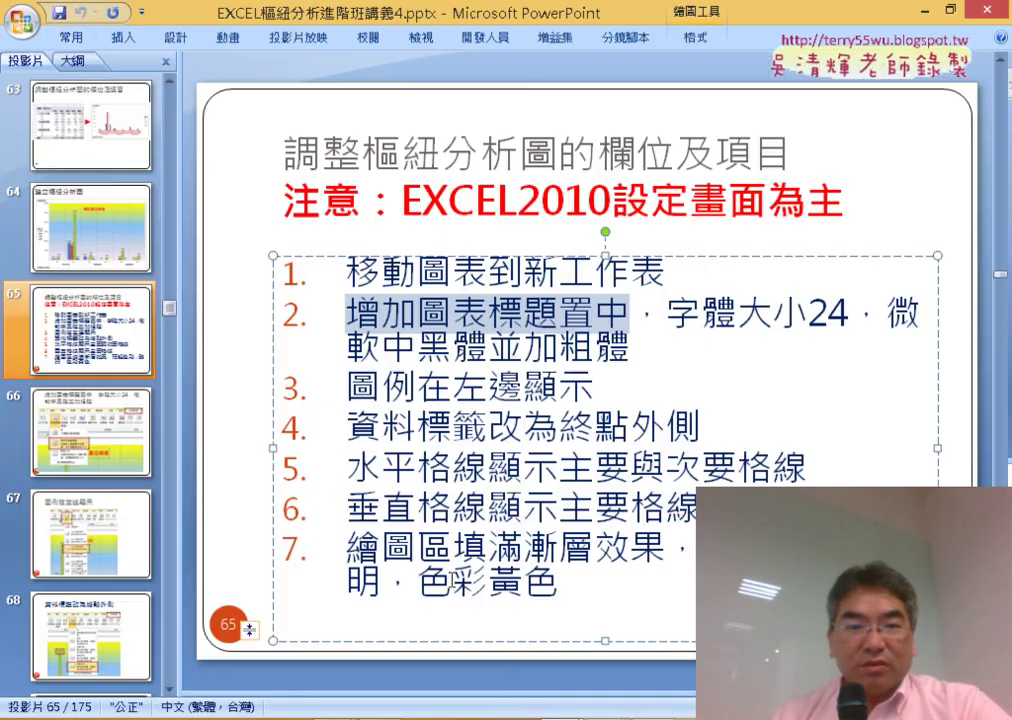
Scroll to slide 72 and highlight the phrases 定義名稱 and INDIRECT.
{"action": "scroll", "coordinate": [468, 533], "scroll_direction": "down", "scroll_amount": 1}
{"action": "scroll", "coordinate": [468, 533], "scroll_direction": "down", "scroll_amount": 4}
{"action": "scroll", "coordinate": [468, 533], "scroll_direction": "down", "scroll_amount": 1}
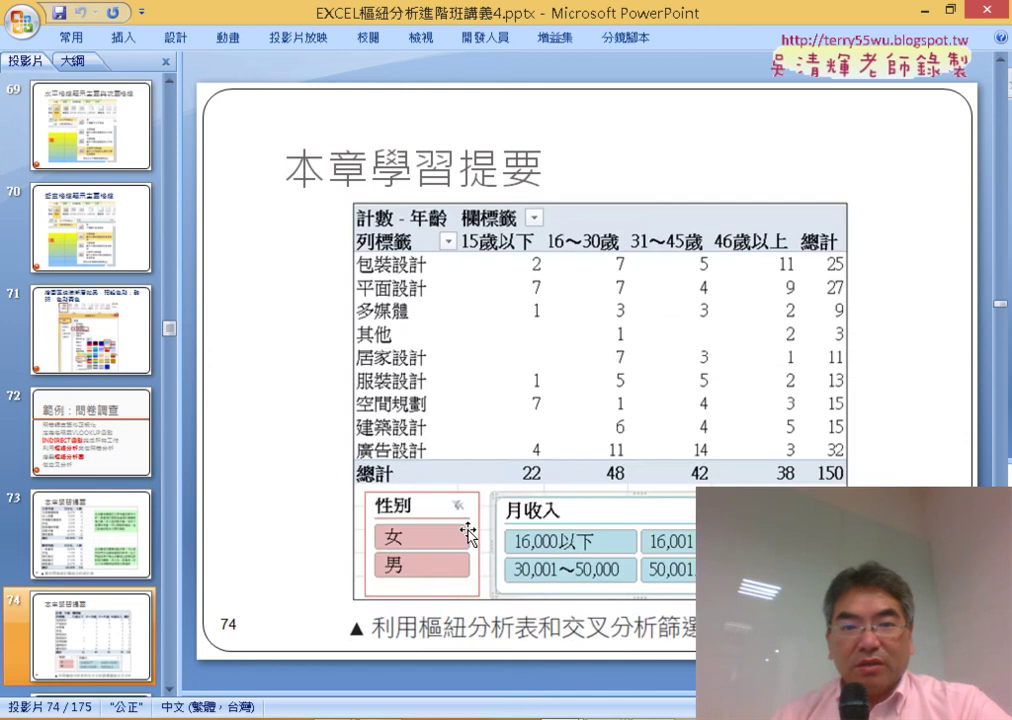
{"action": "scroll", "coordinate": [468, 533], "scroll_direction": "up", "scroll_amount": 2}
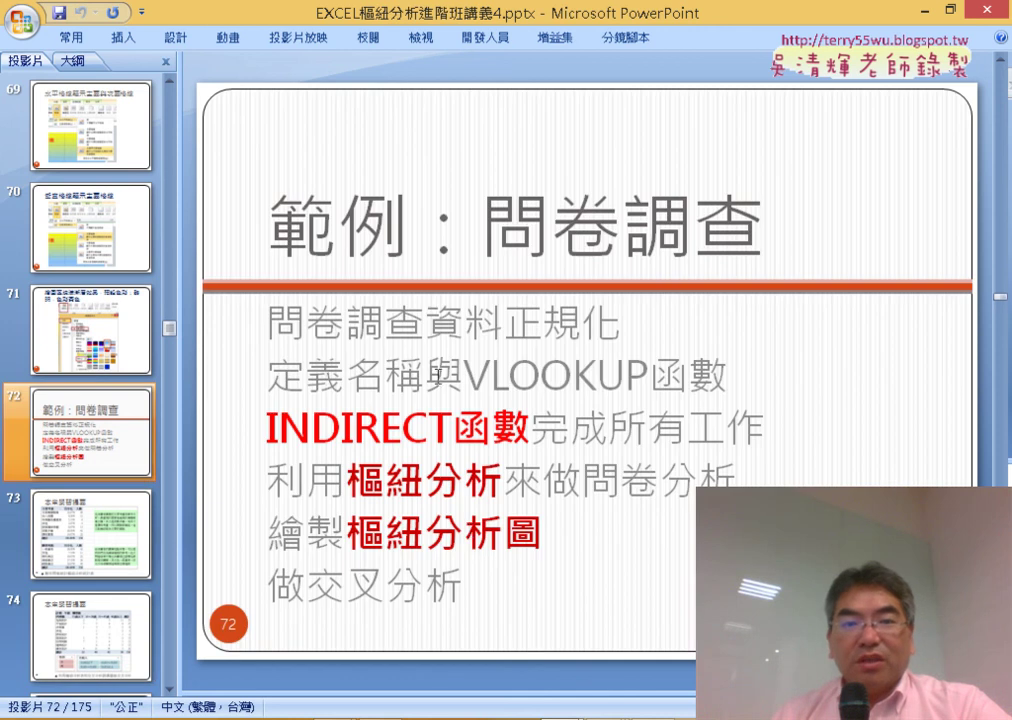
{"action": "left_click_drag", "start_coordinate": [270, 367], "coordinate": [412, 393]}
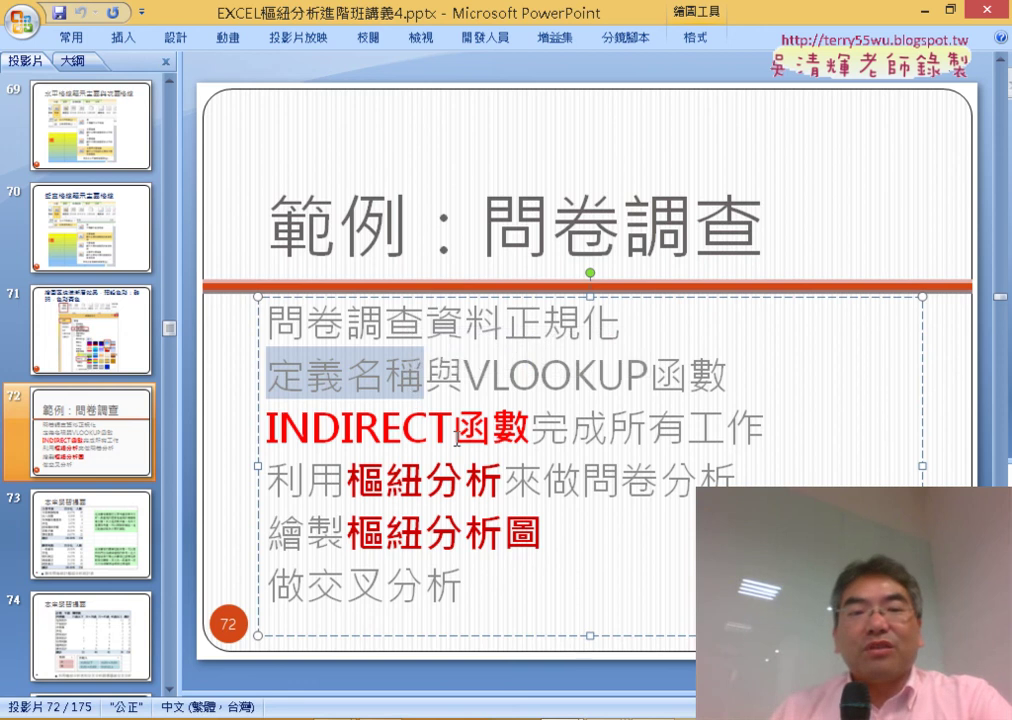
{"action": "left_click_drag", "start_coordinate": [452, 432], "coordinate": [266, 430]}
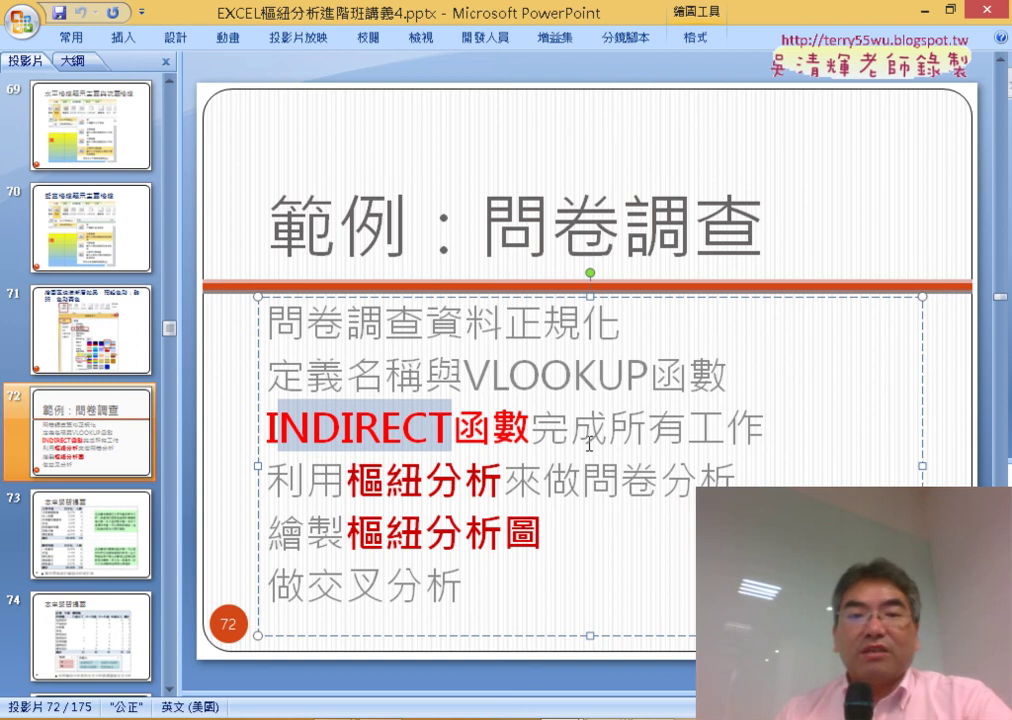
{"action": "left_click", "coordinate": [676, 521]}
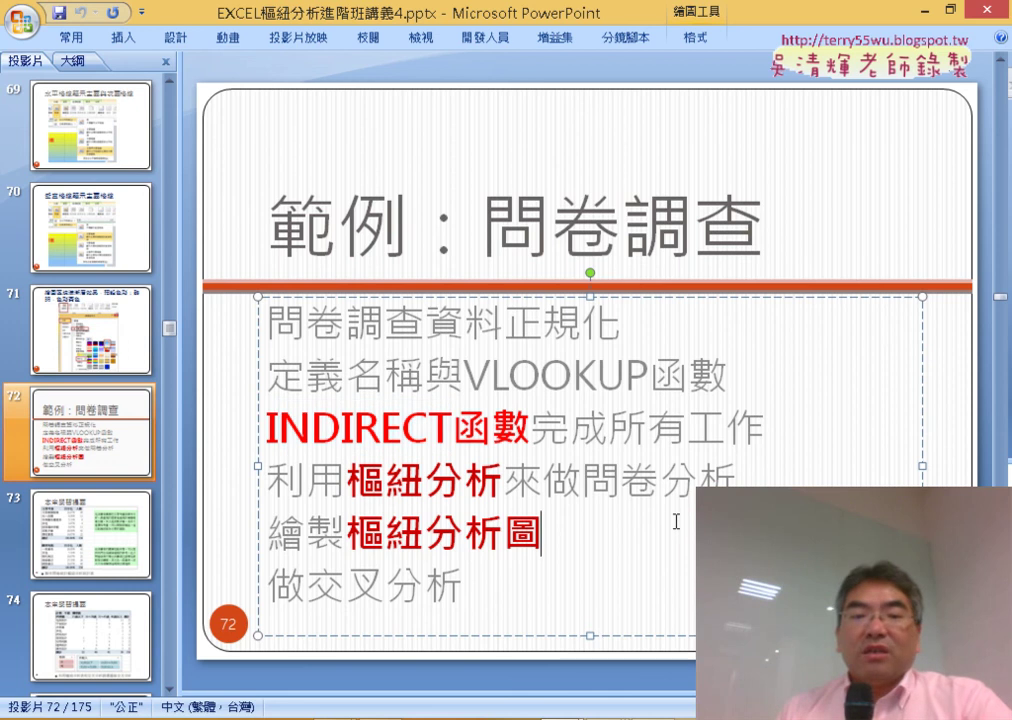